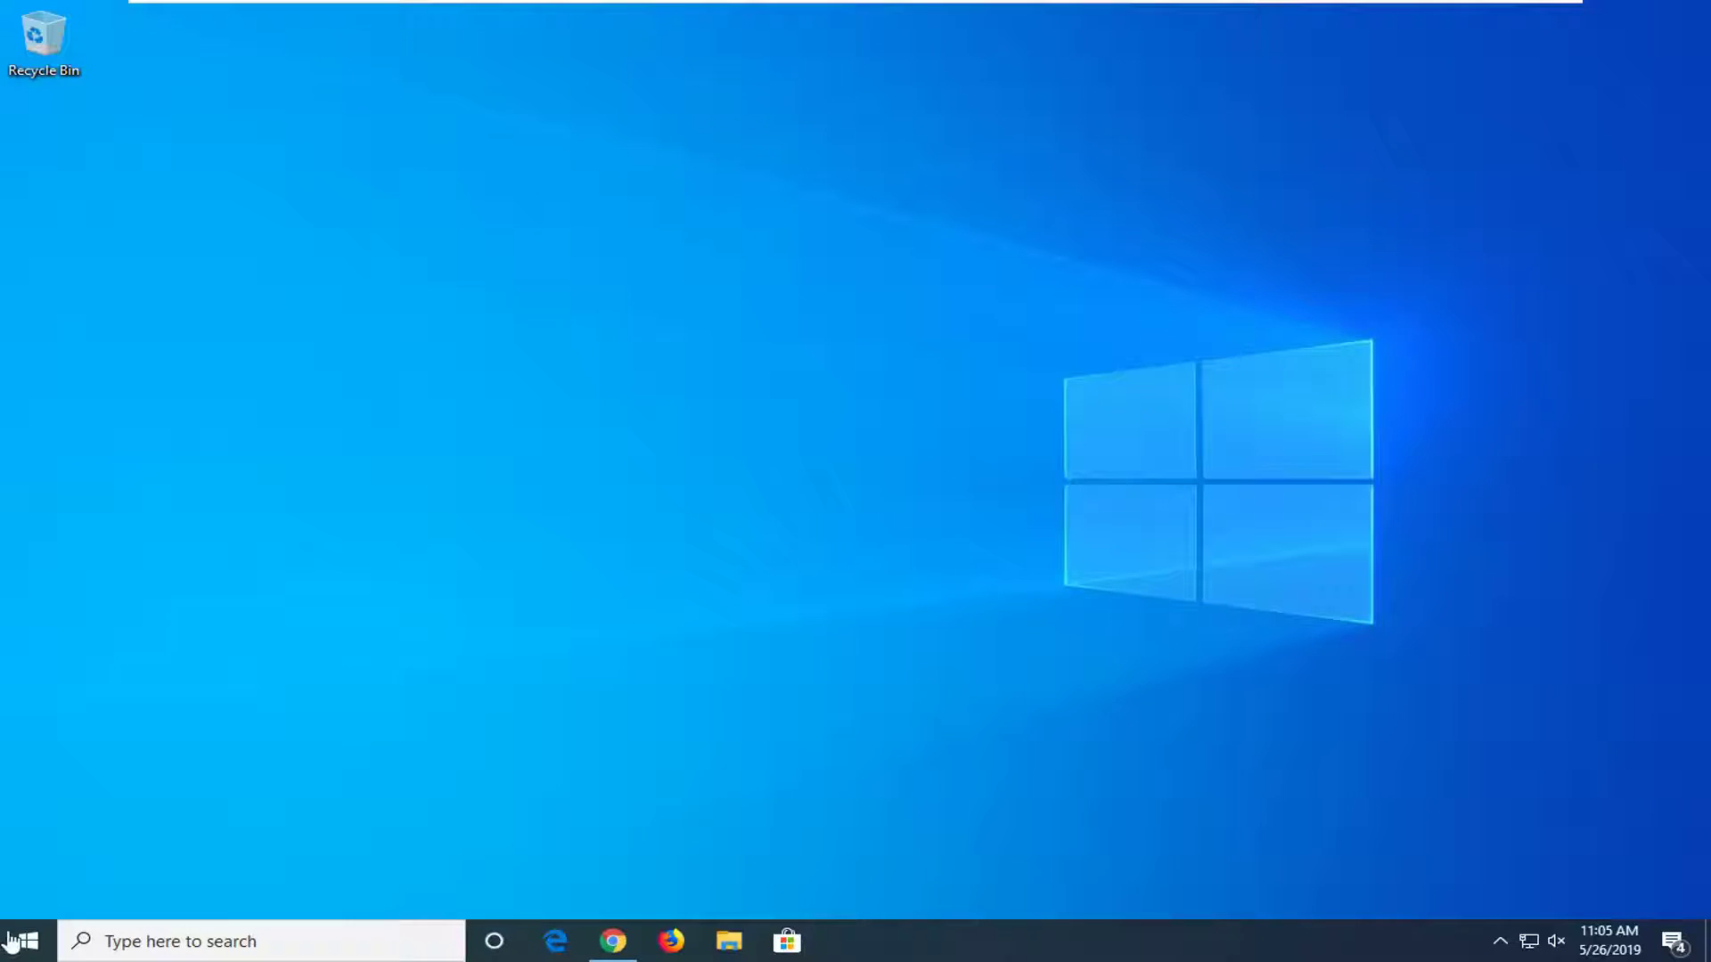
Step: In Control Panel's large-icon view, check installed programs for Microsoft Visual C++ 2015 Redistributable
left_click(19, 940)
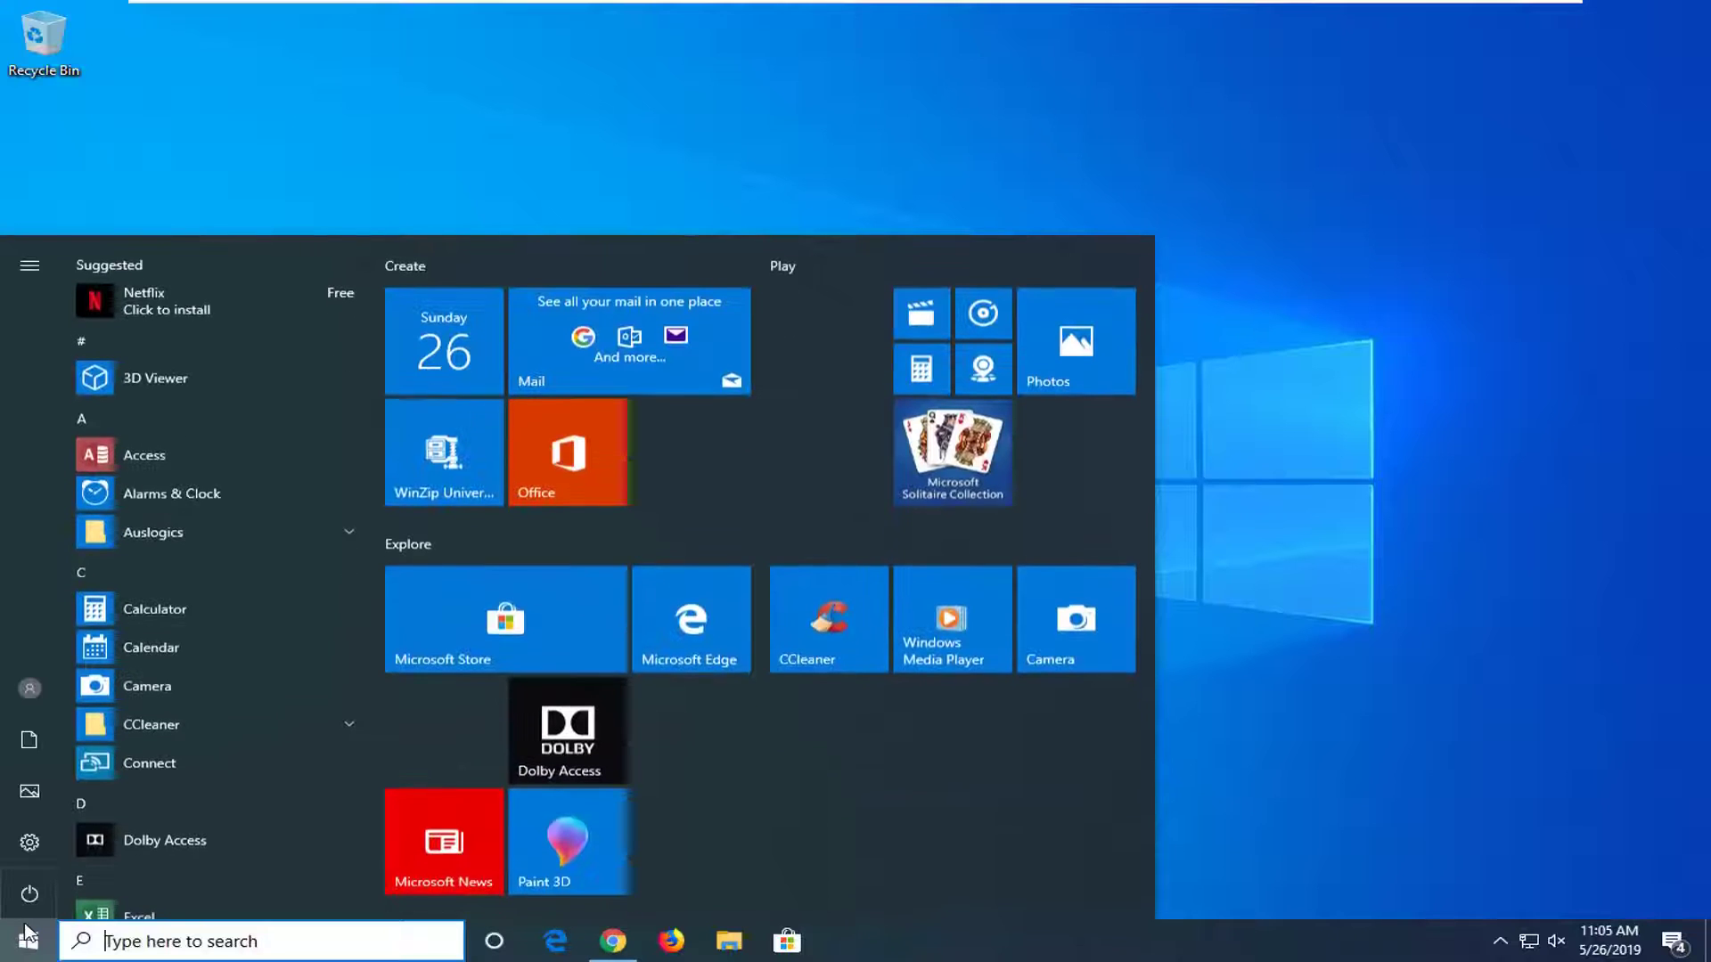
type("contr")
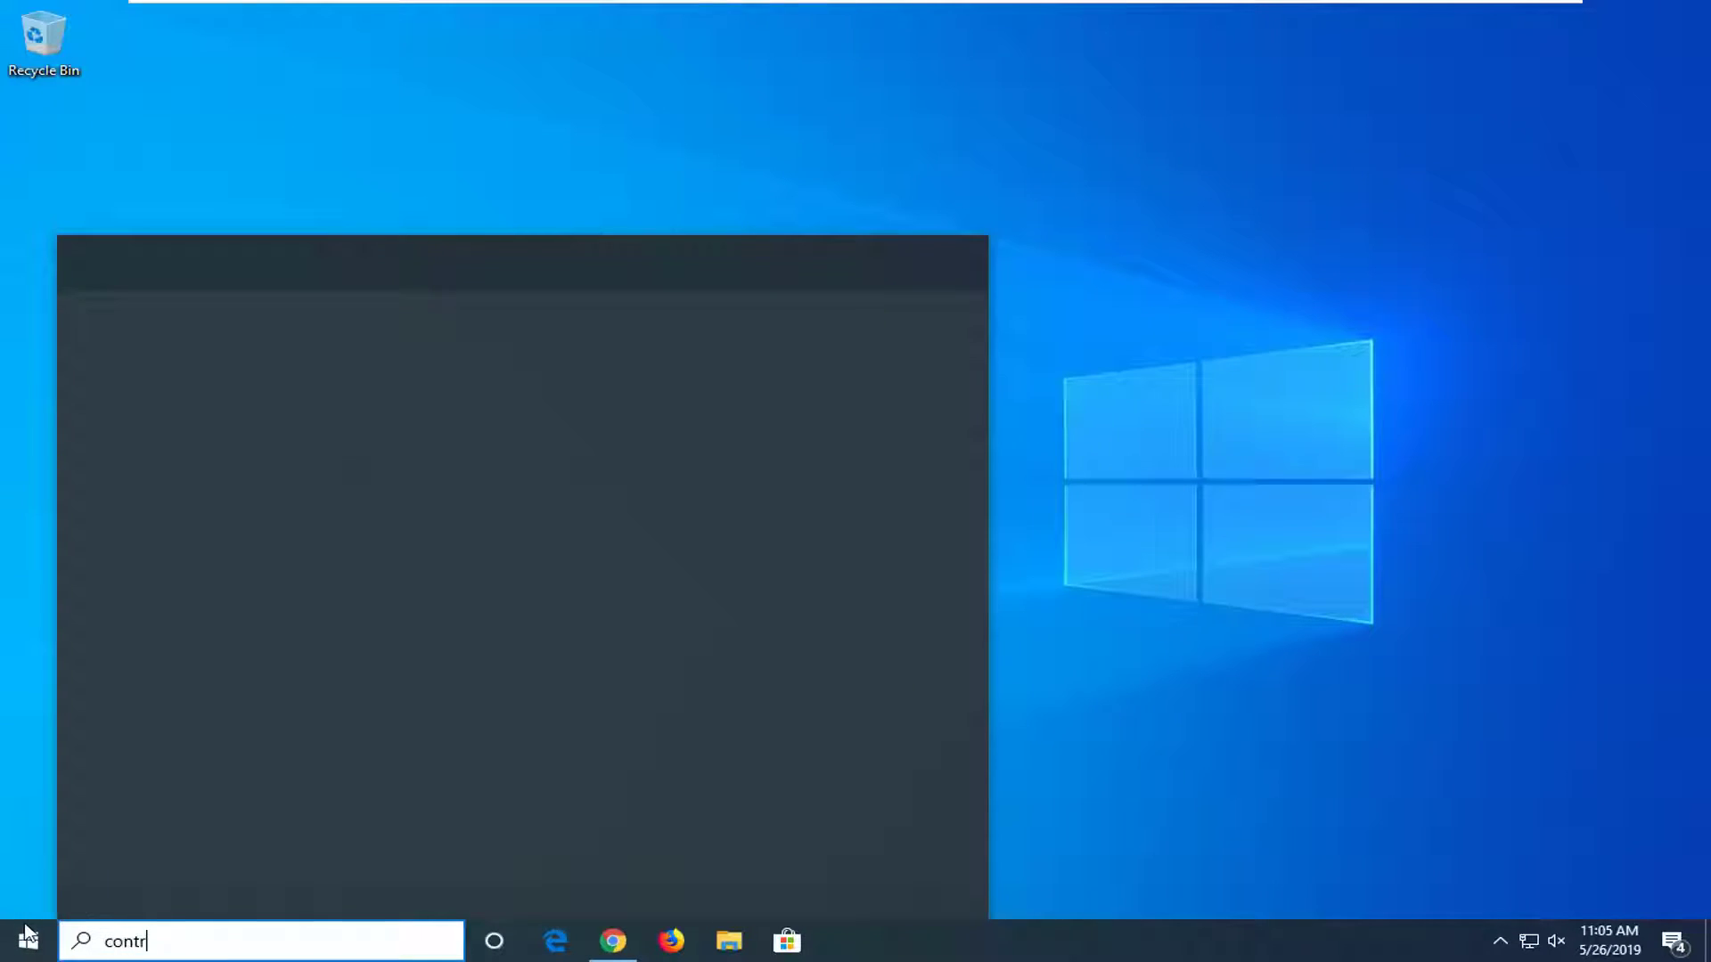
type("ol panel")
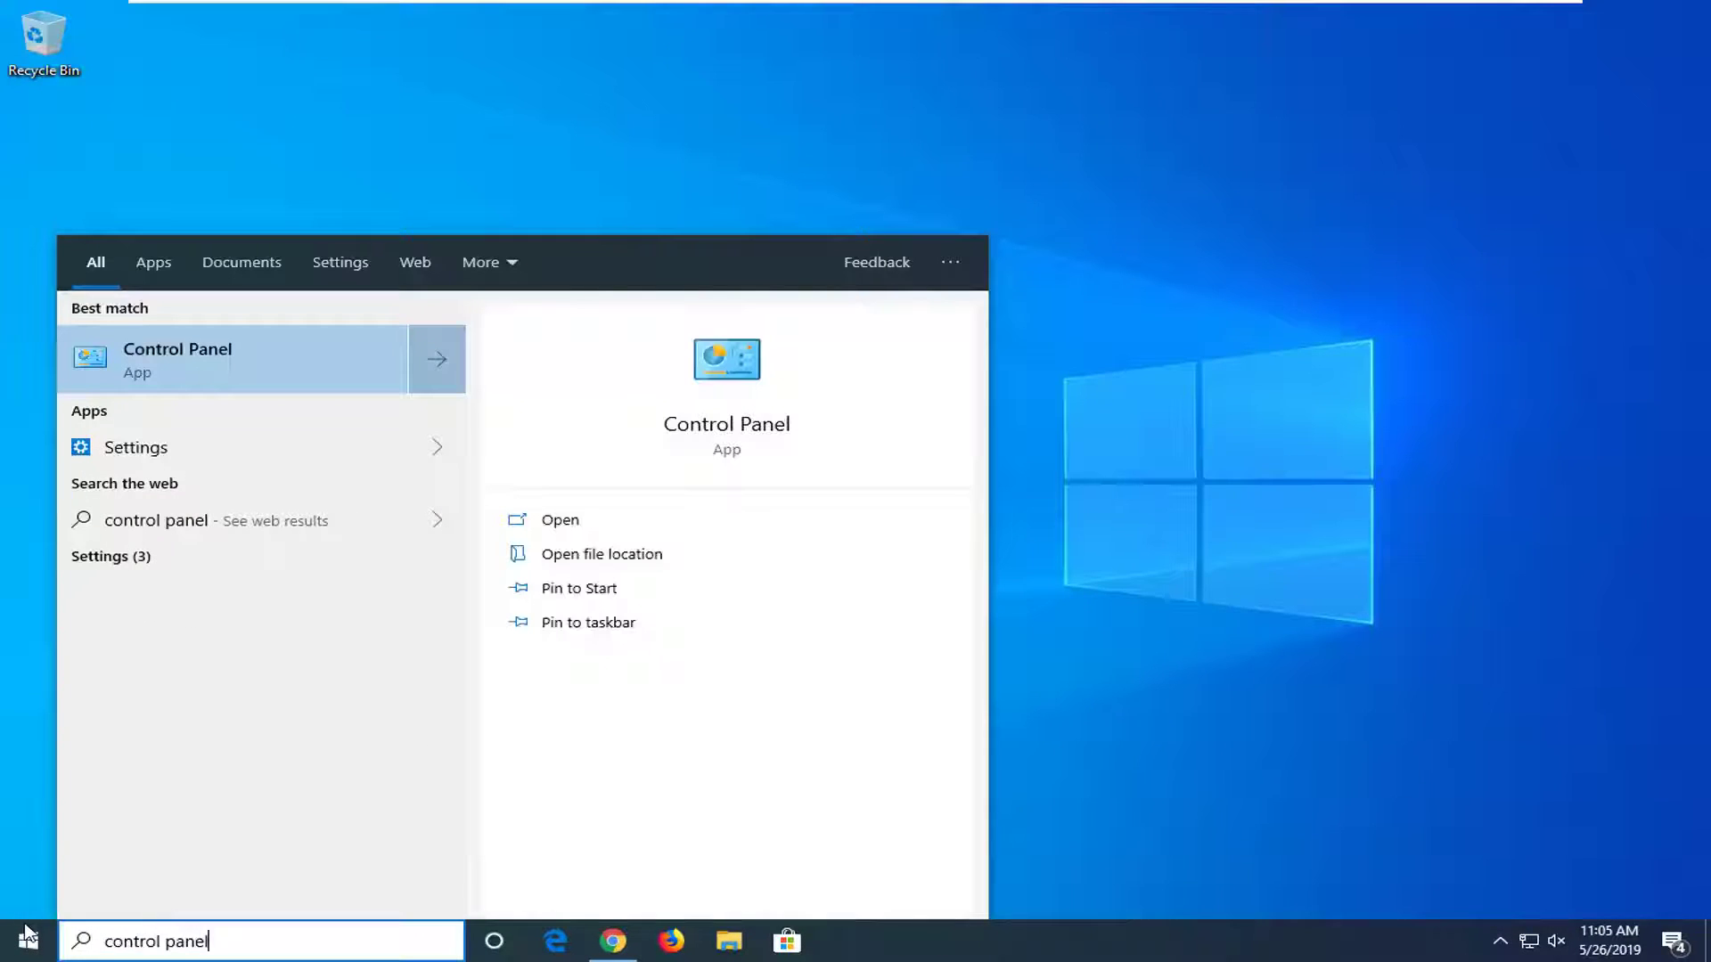
left_click(240, 377)
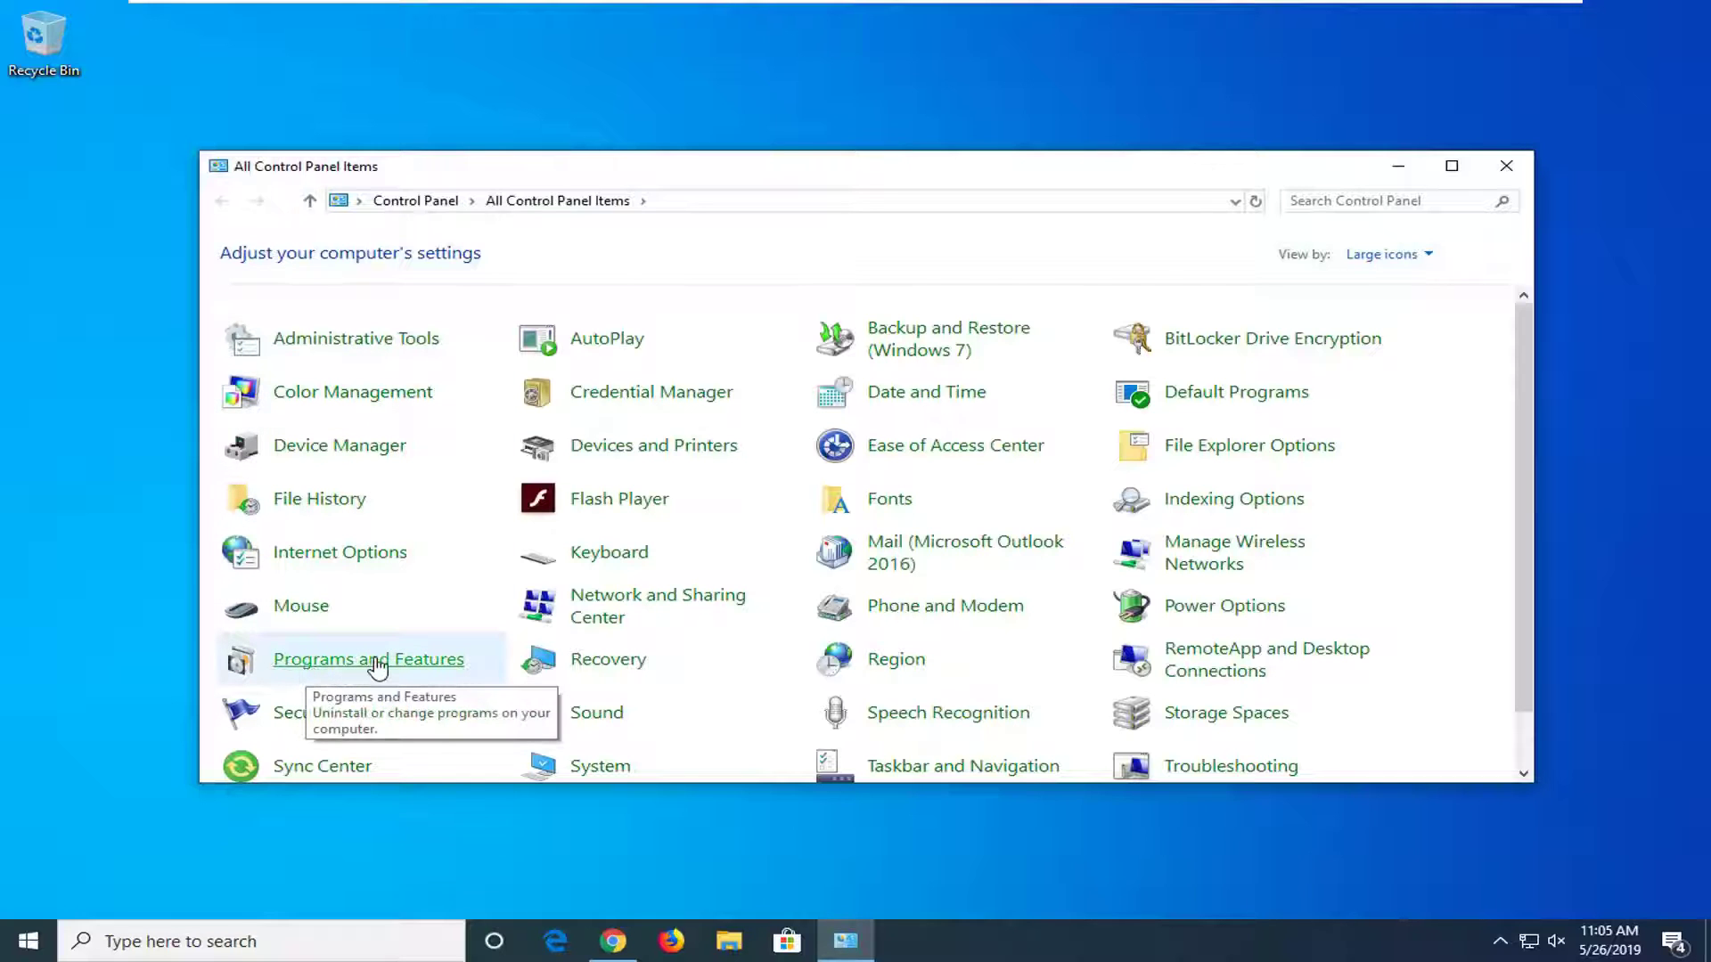
left_click(1428, 254)
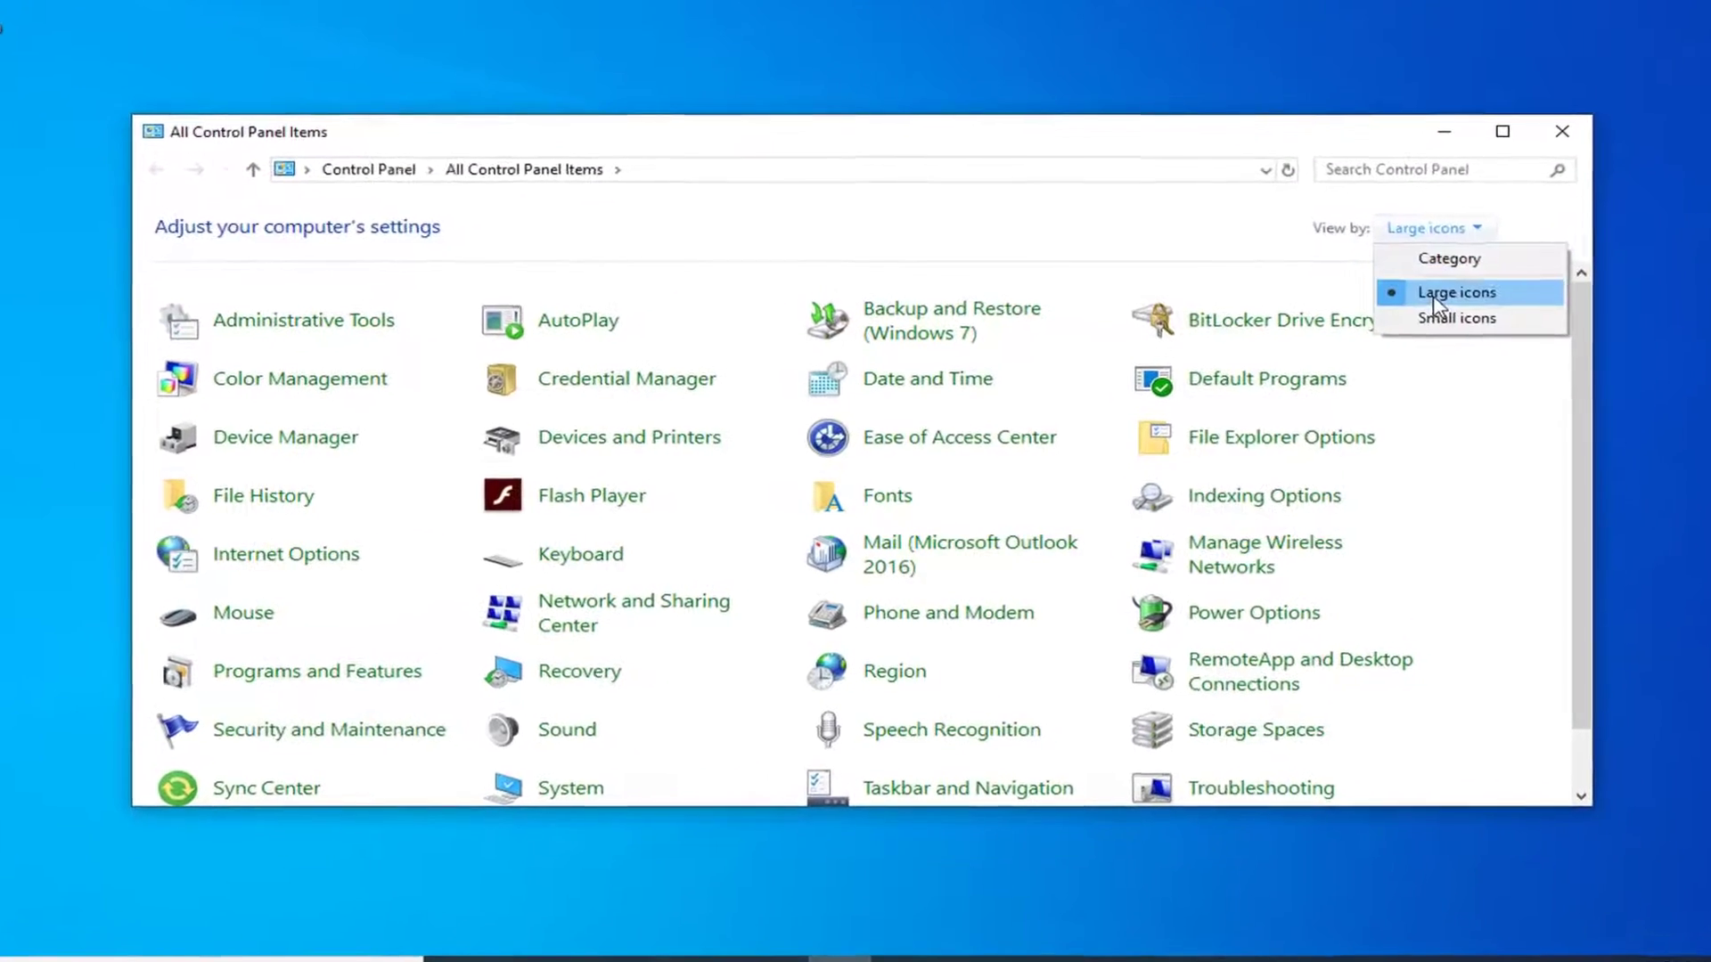
left_click(1435, 294)
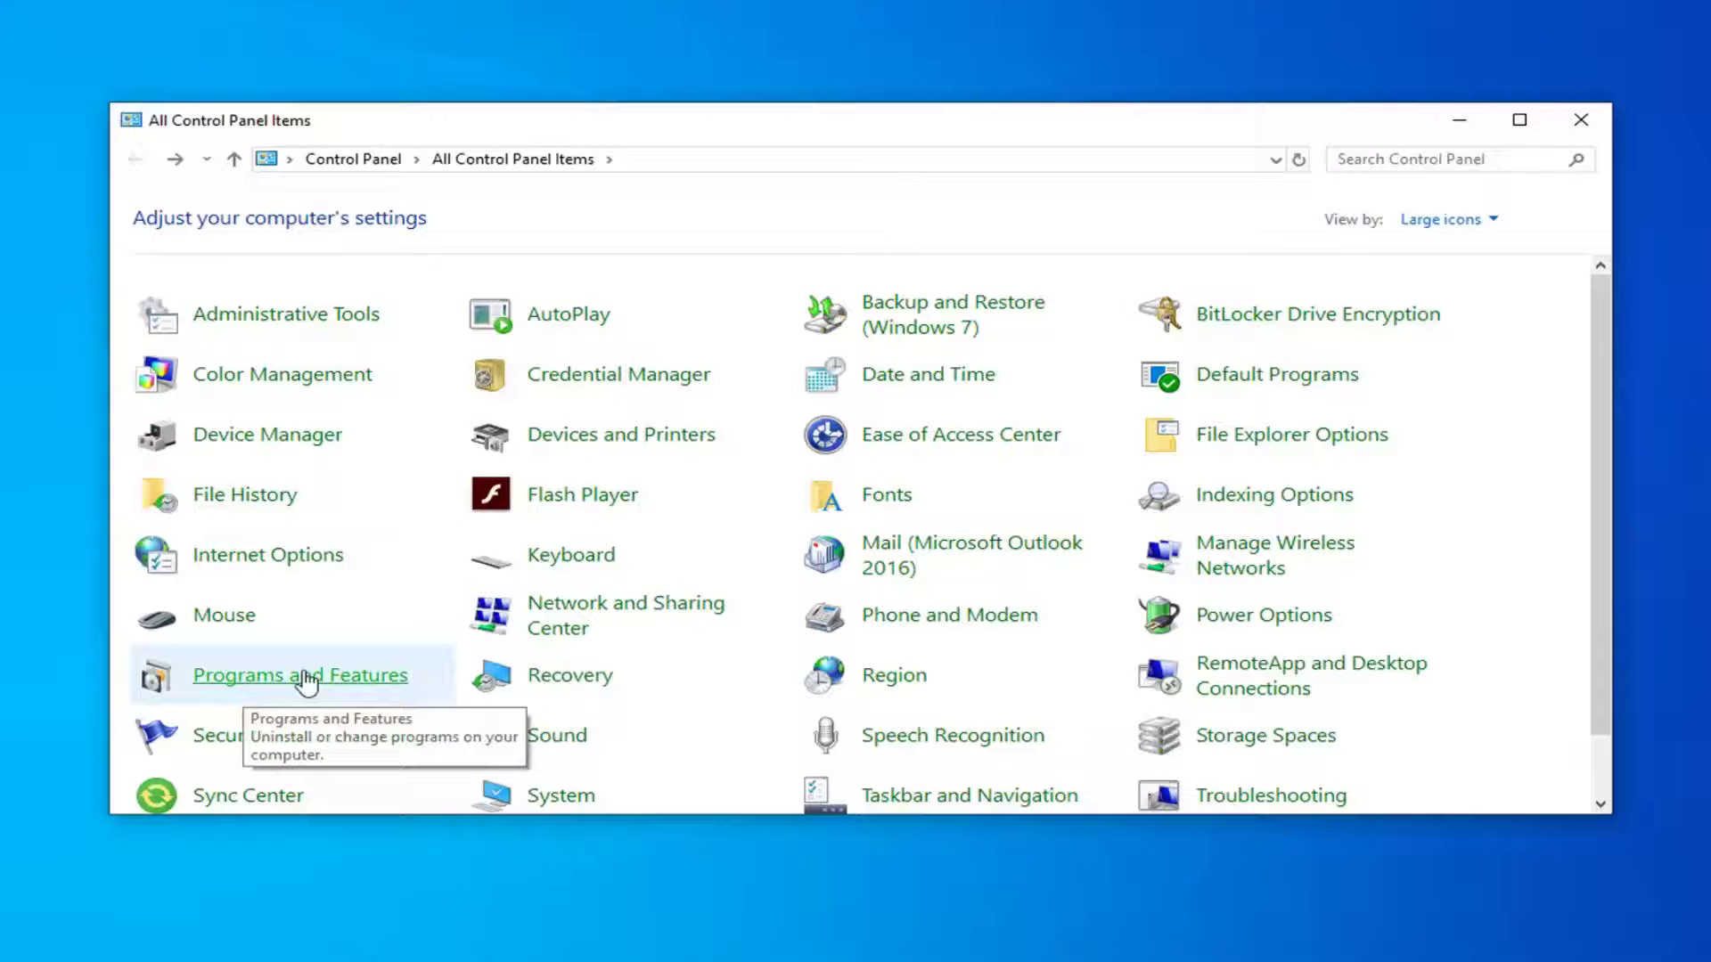
left_click(305, 677)
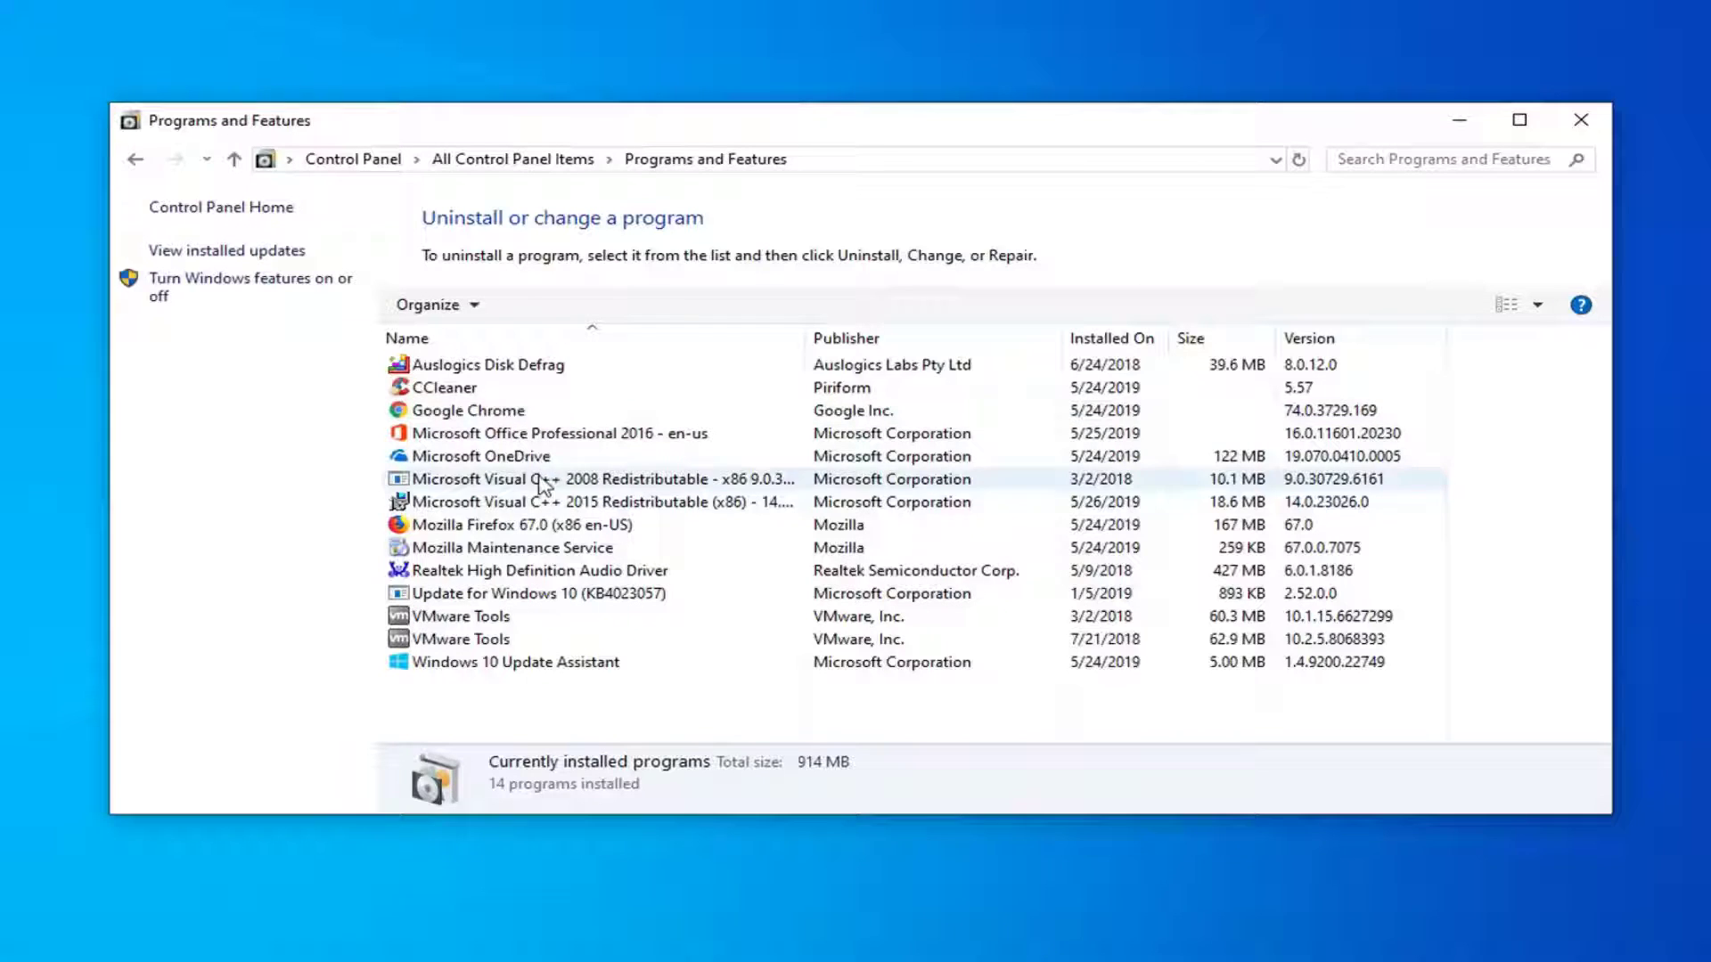
left_click(494, 506)
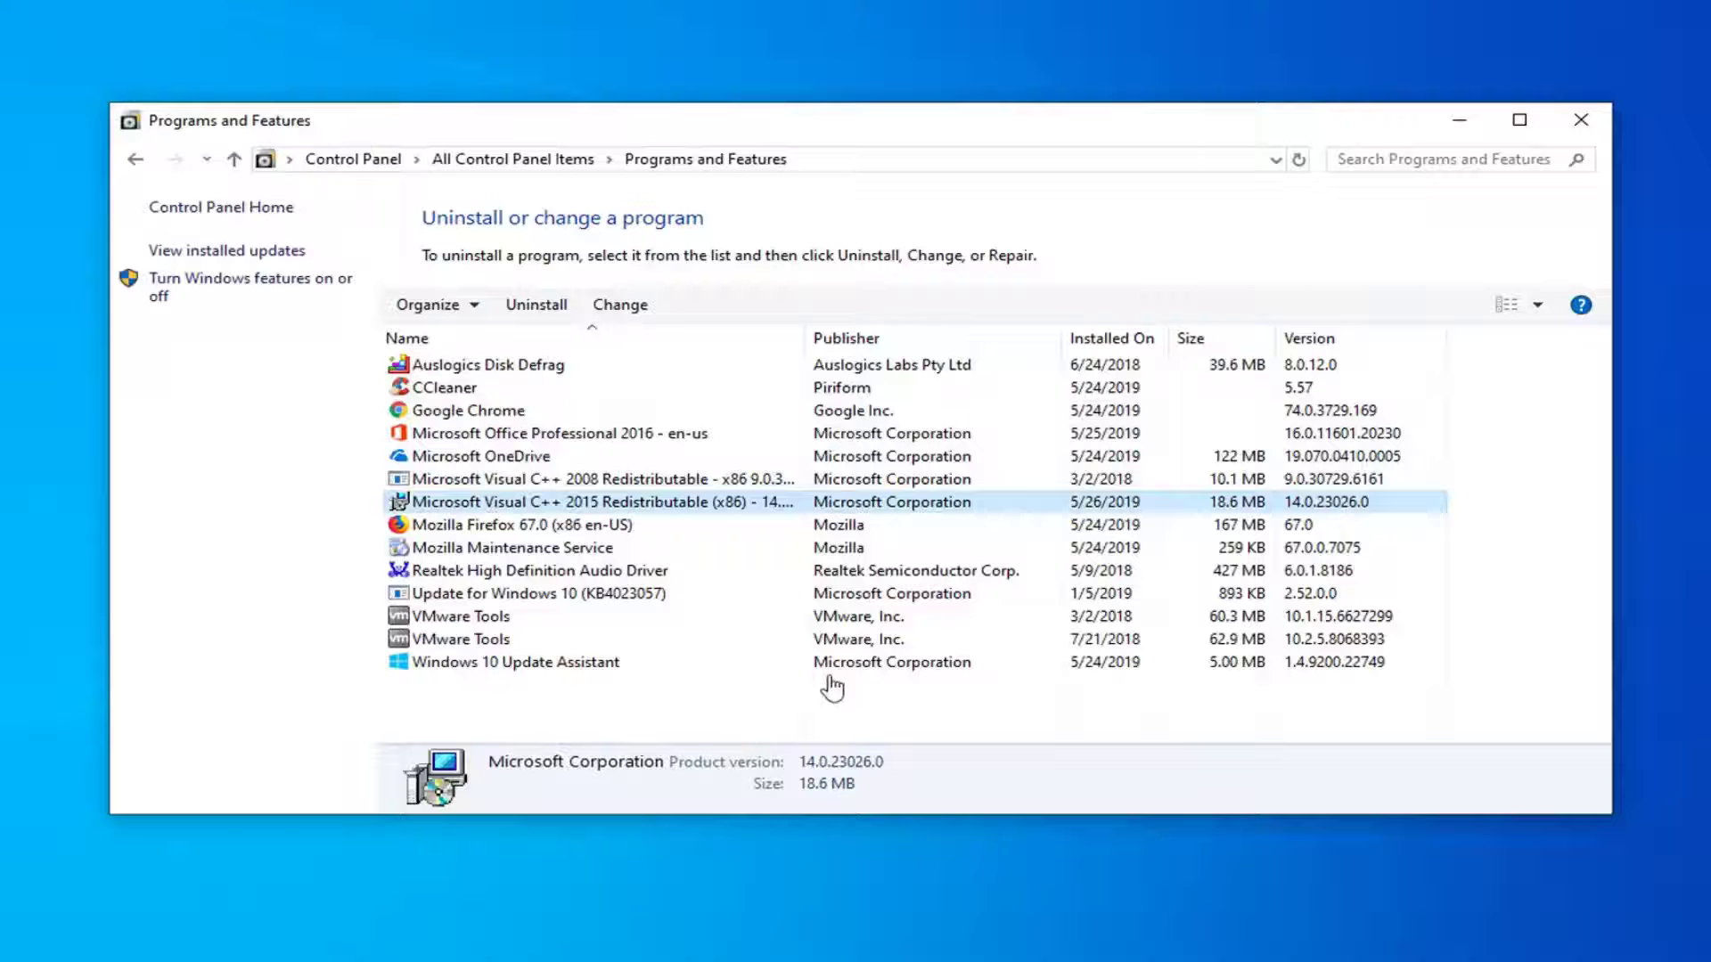
left_click(1579, 120)
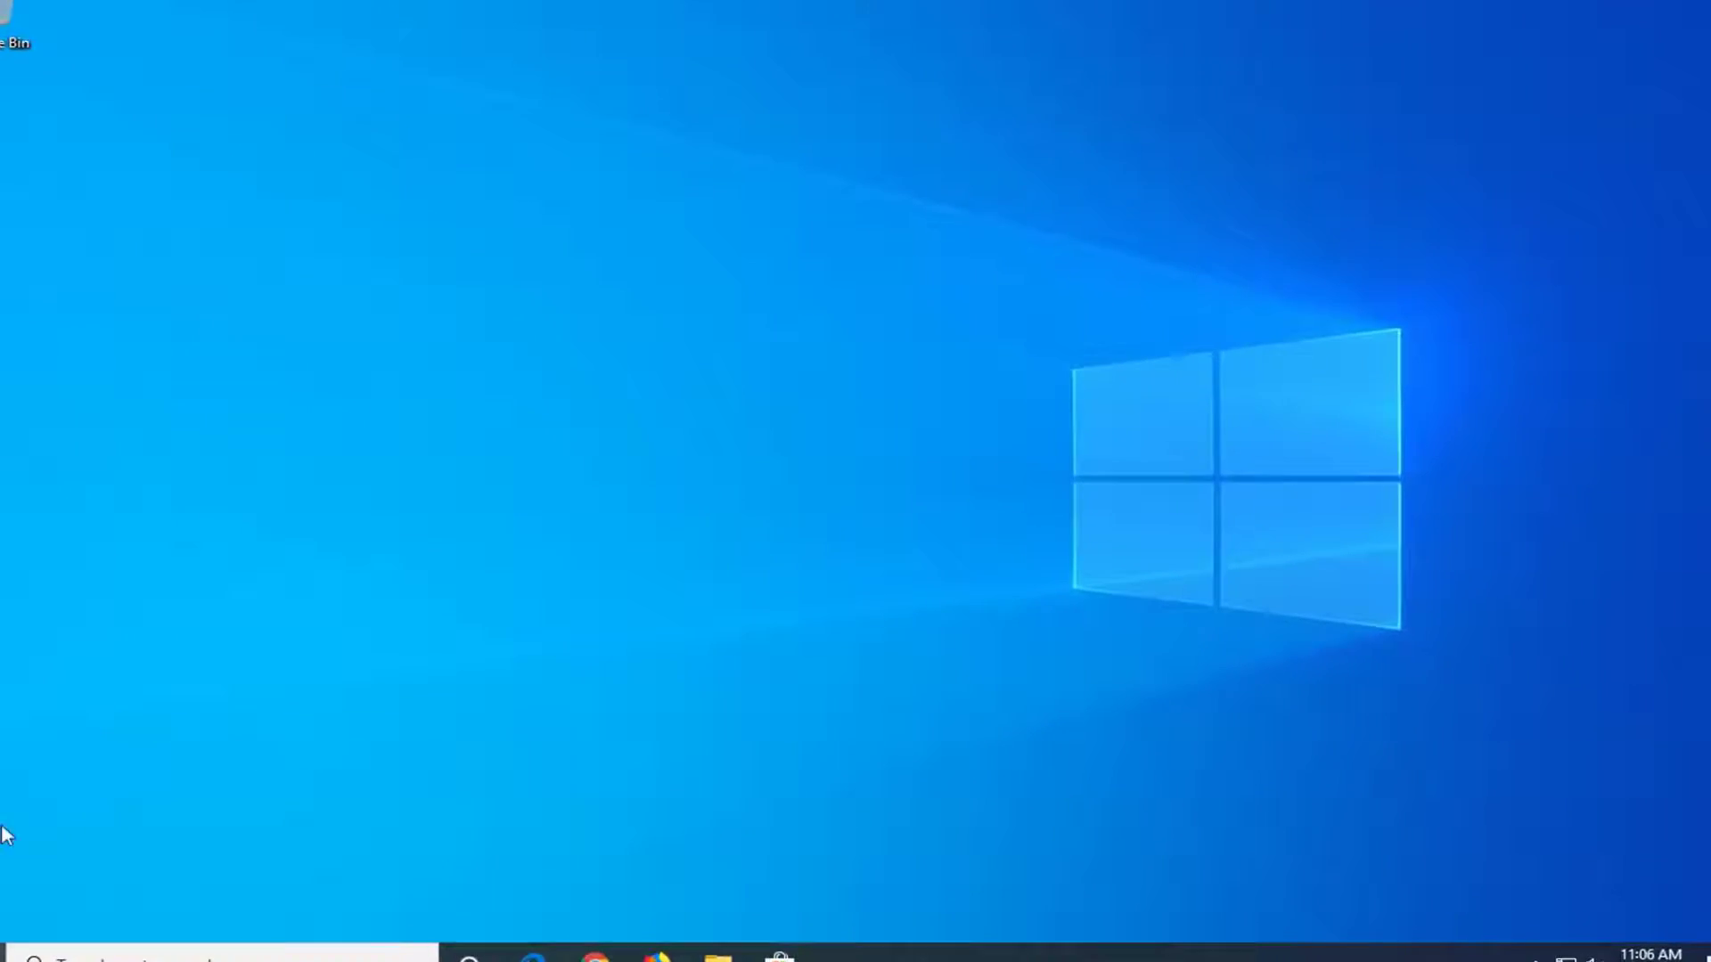
Step: Launch File Explorer from Start and open Local Disk (C:) via This PC
key("super")
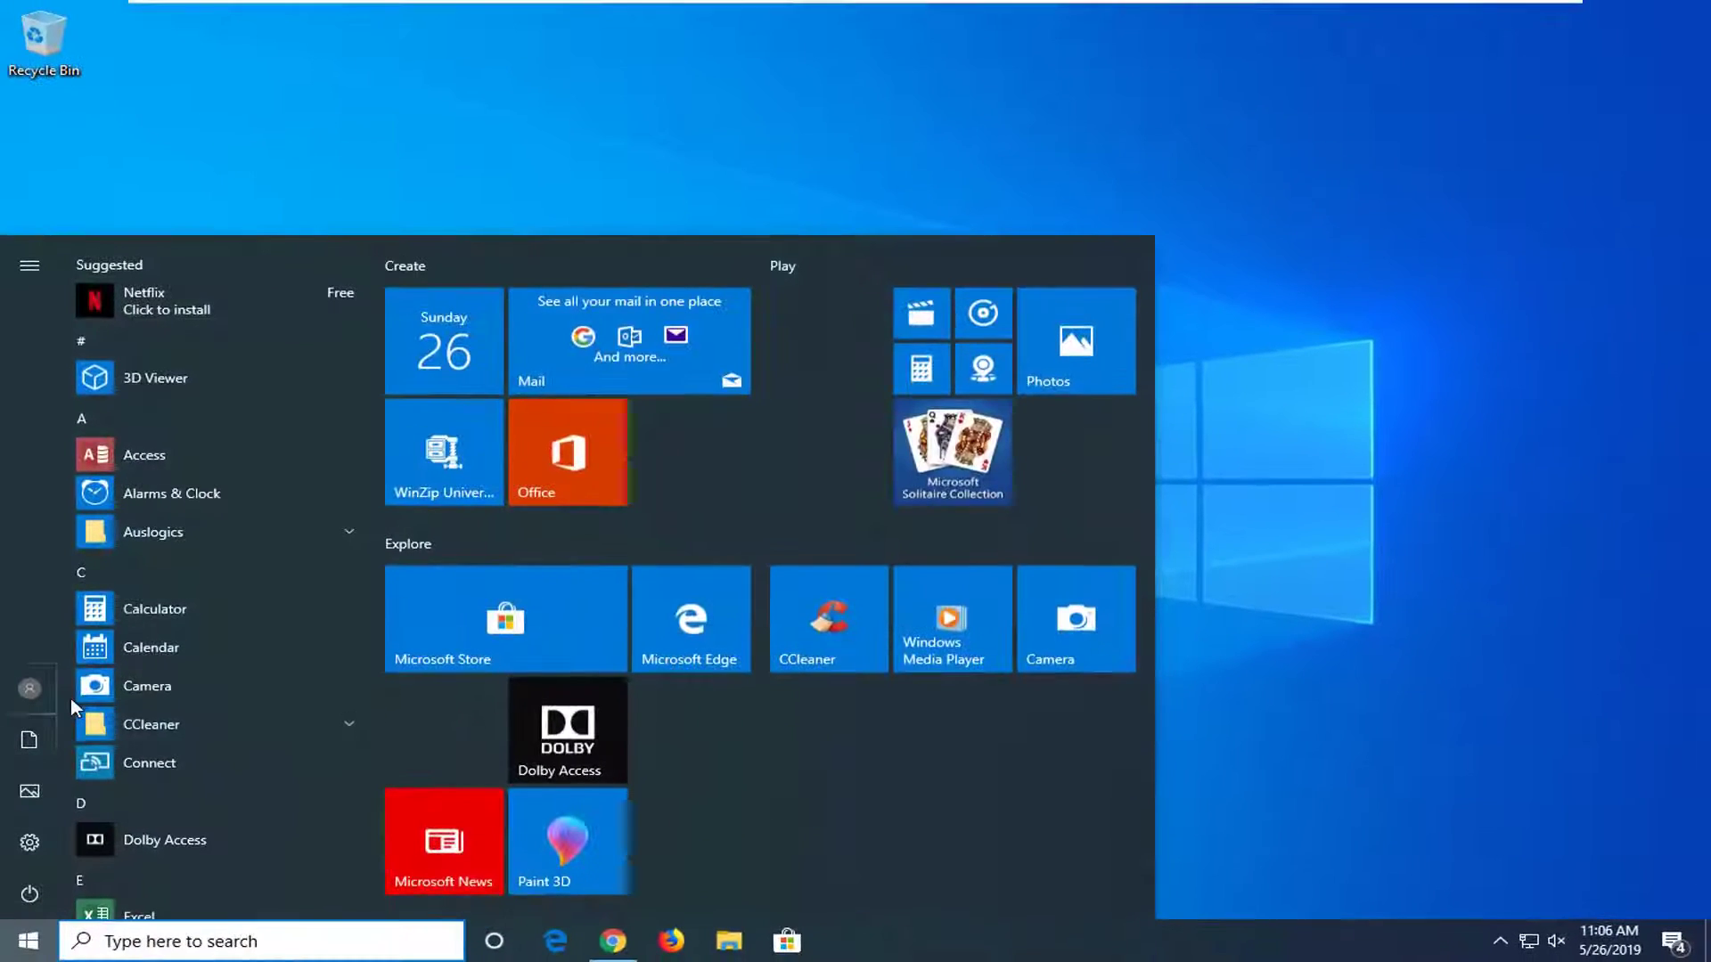
type("f")
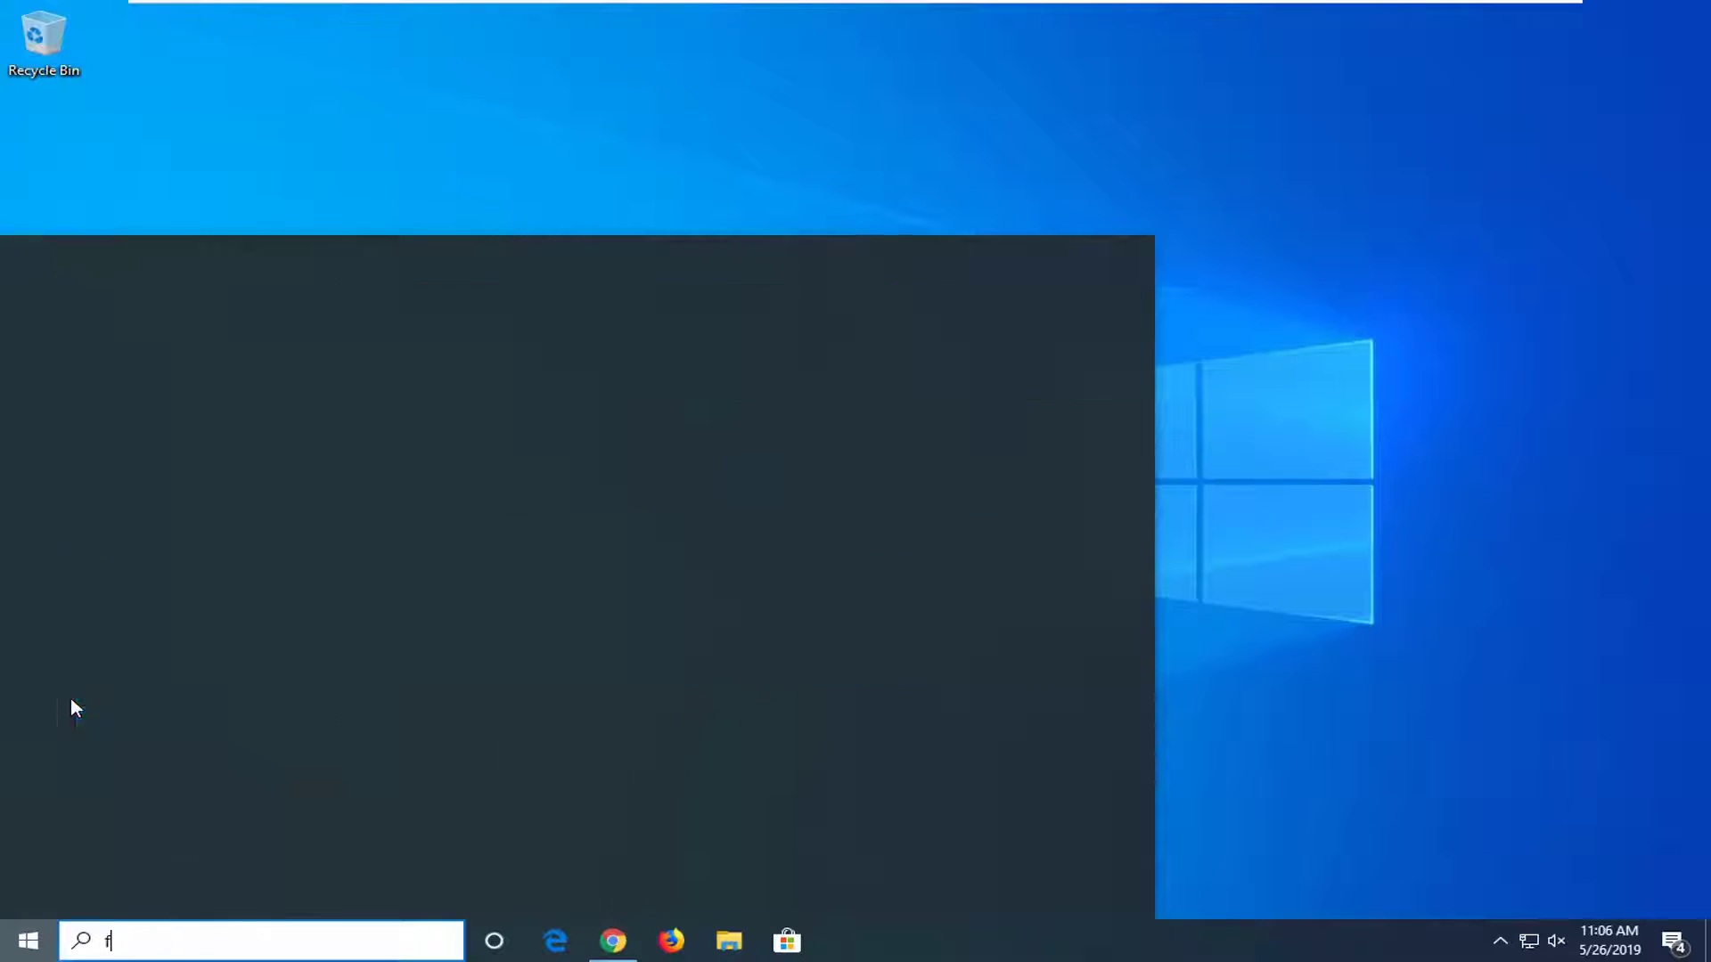
type("ile explorer")
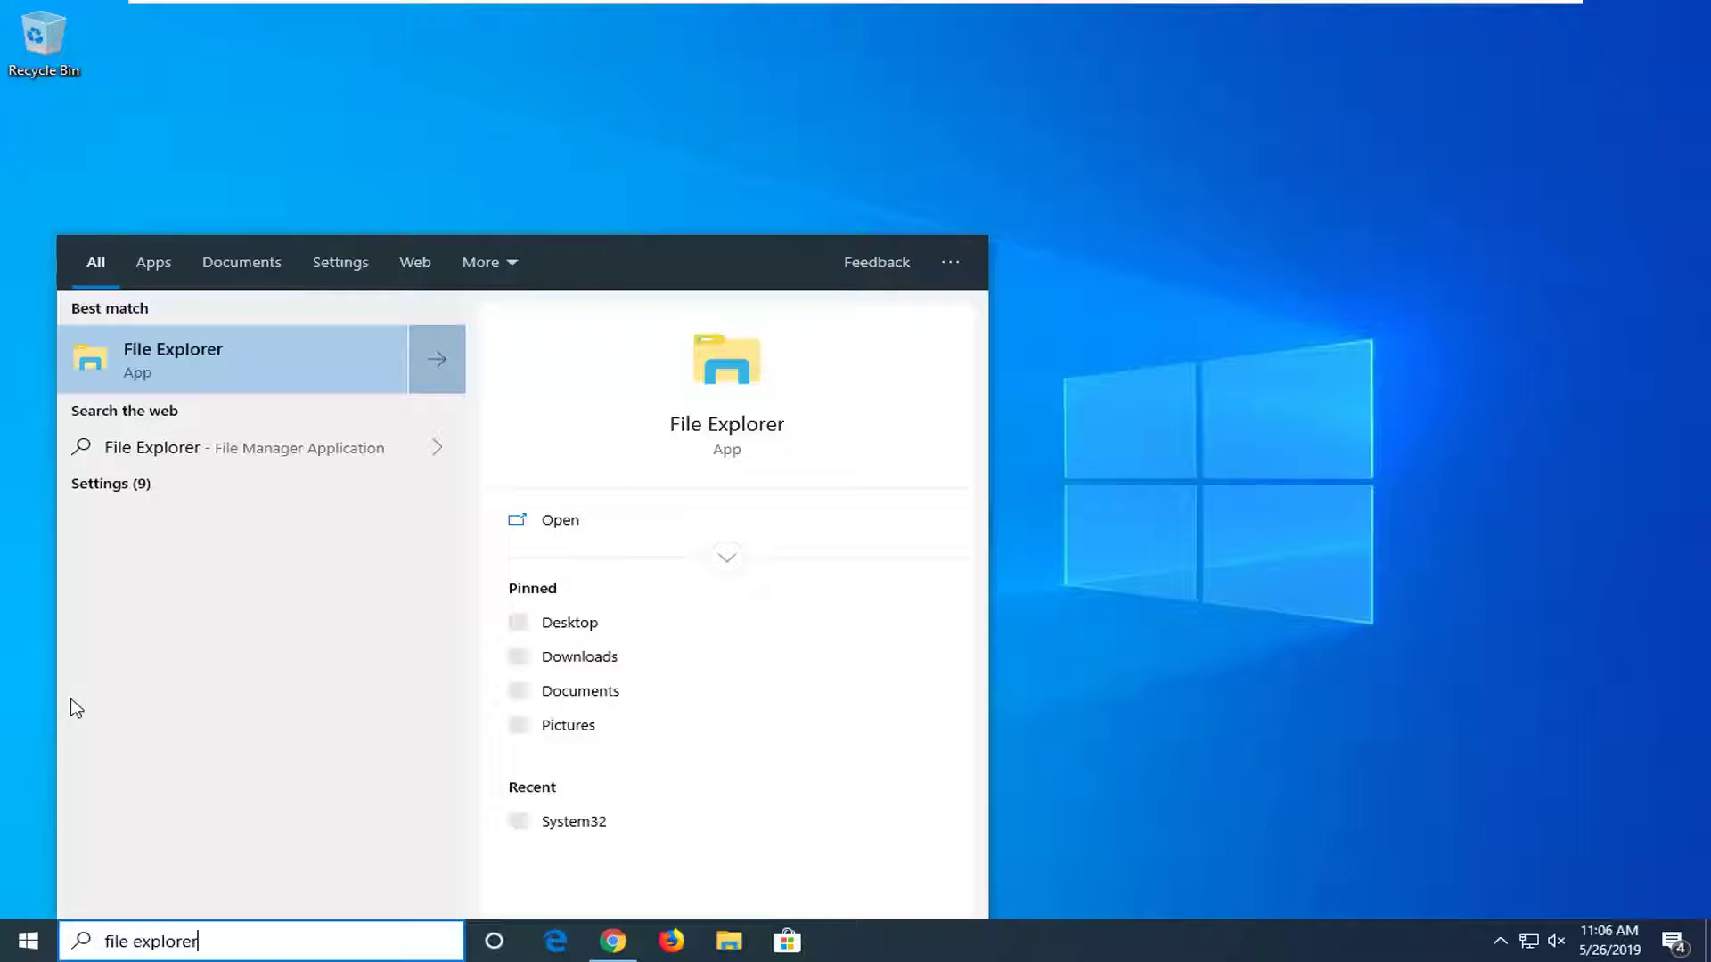
left_click(159, 349)
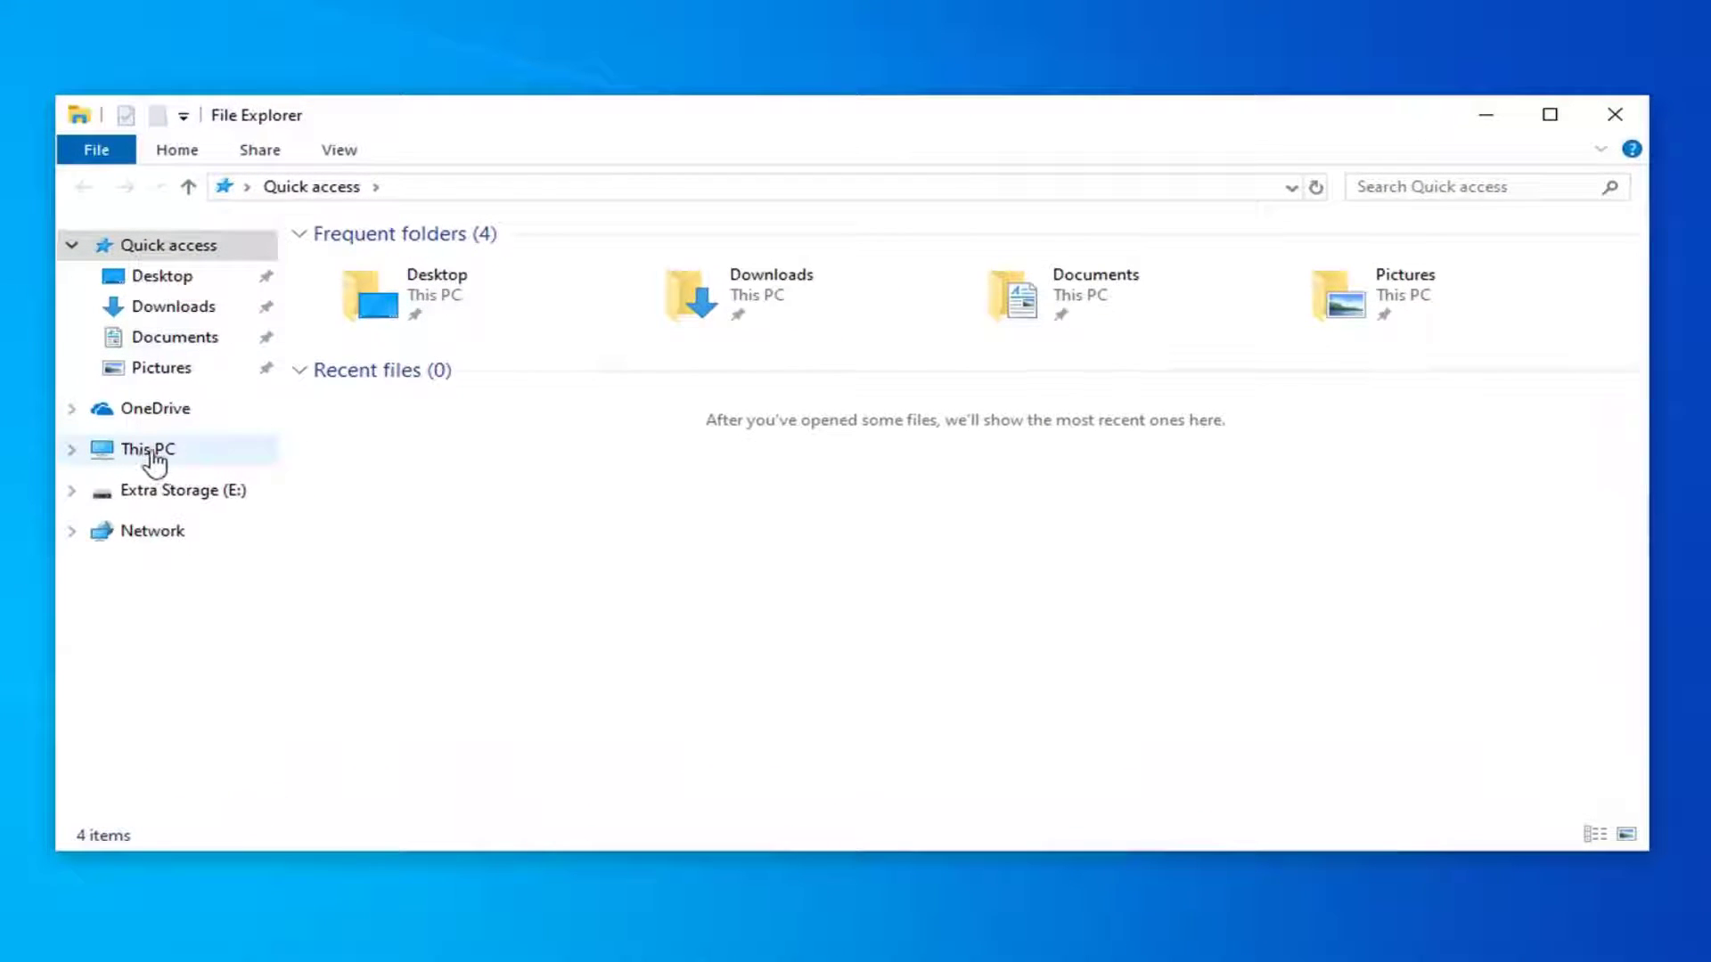
left_click(154, 460)
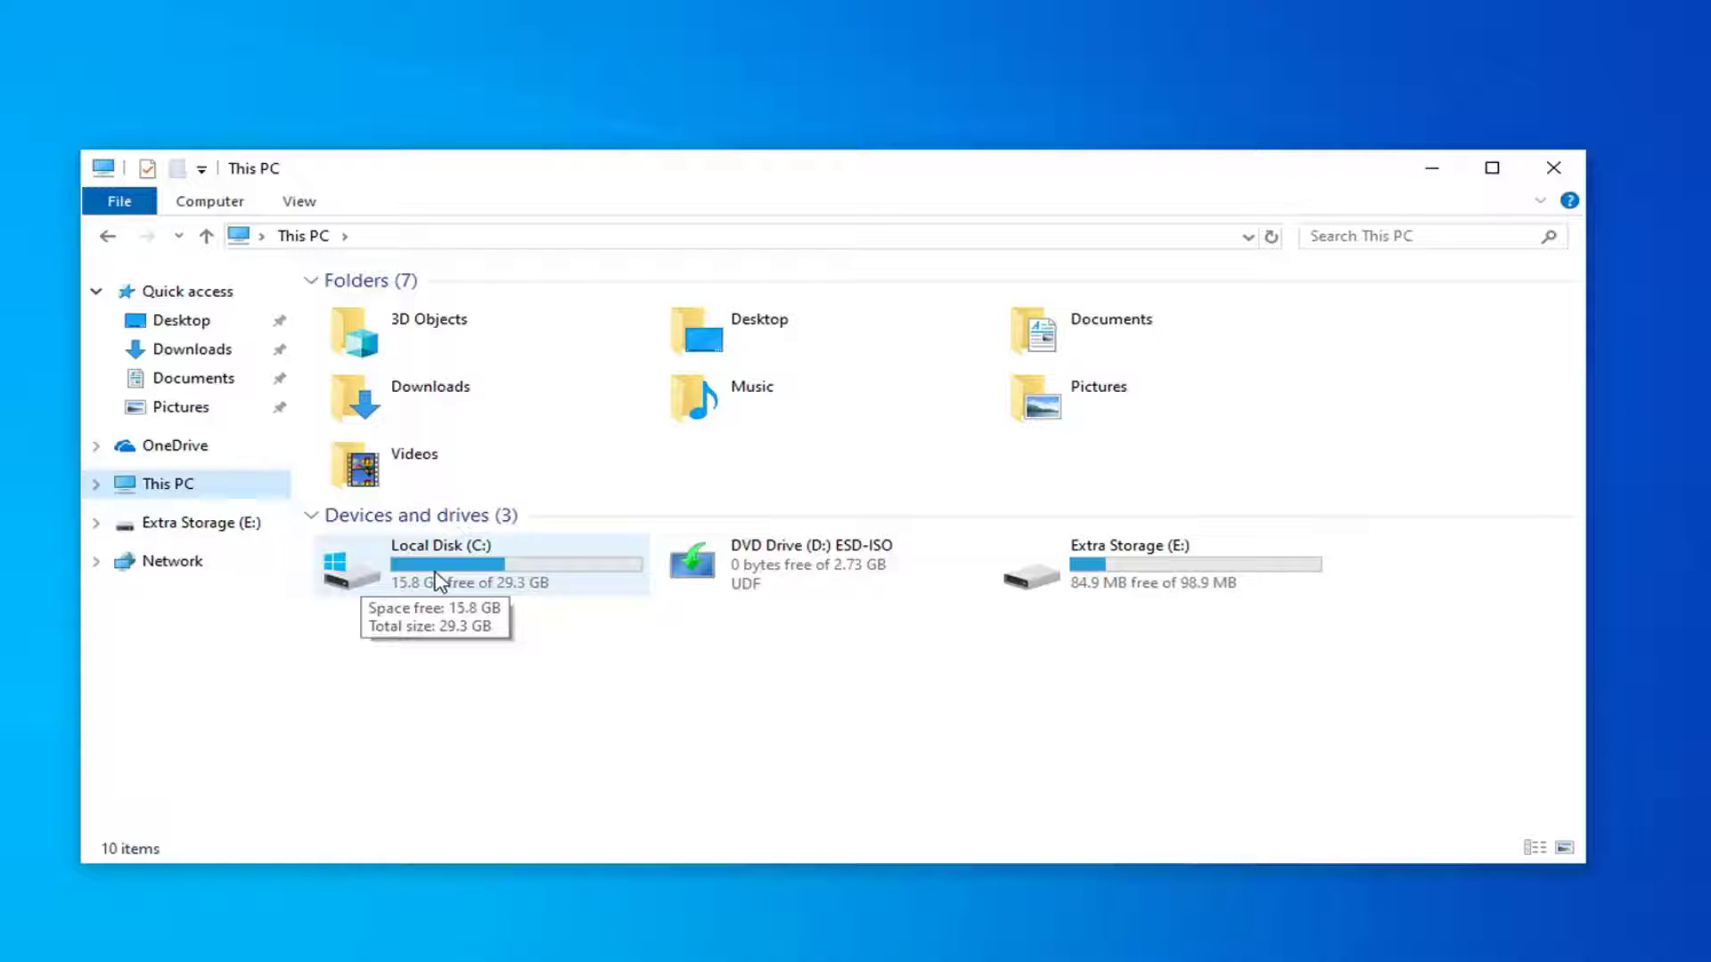
double_click(483, 577)
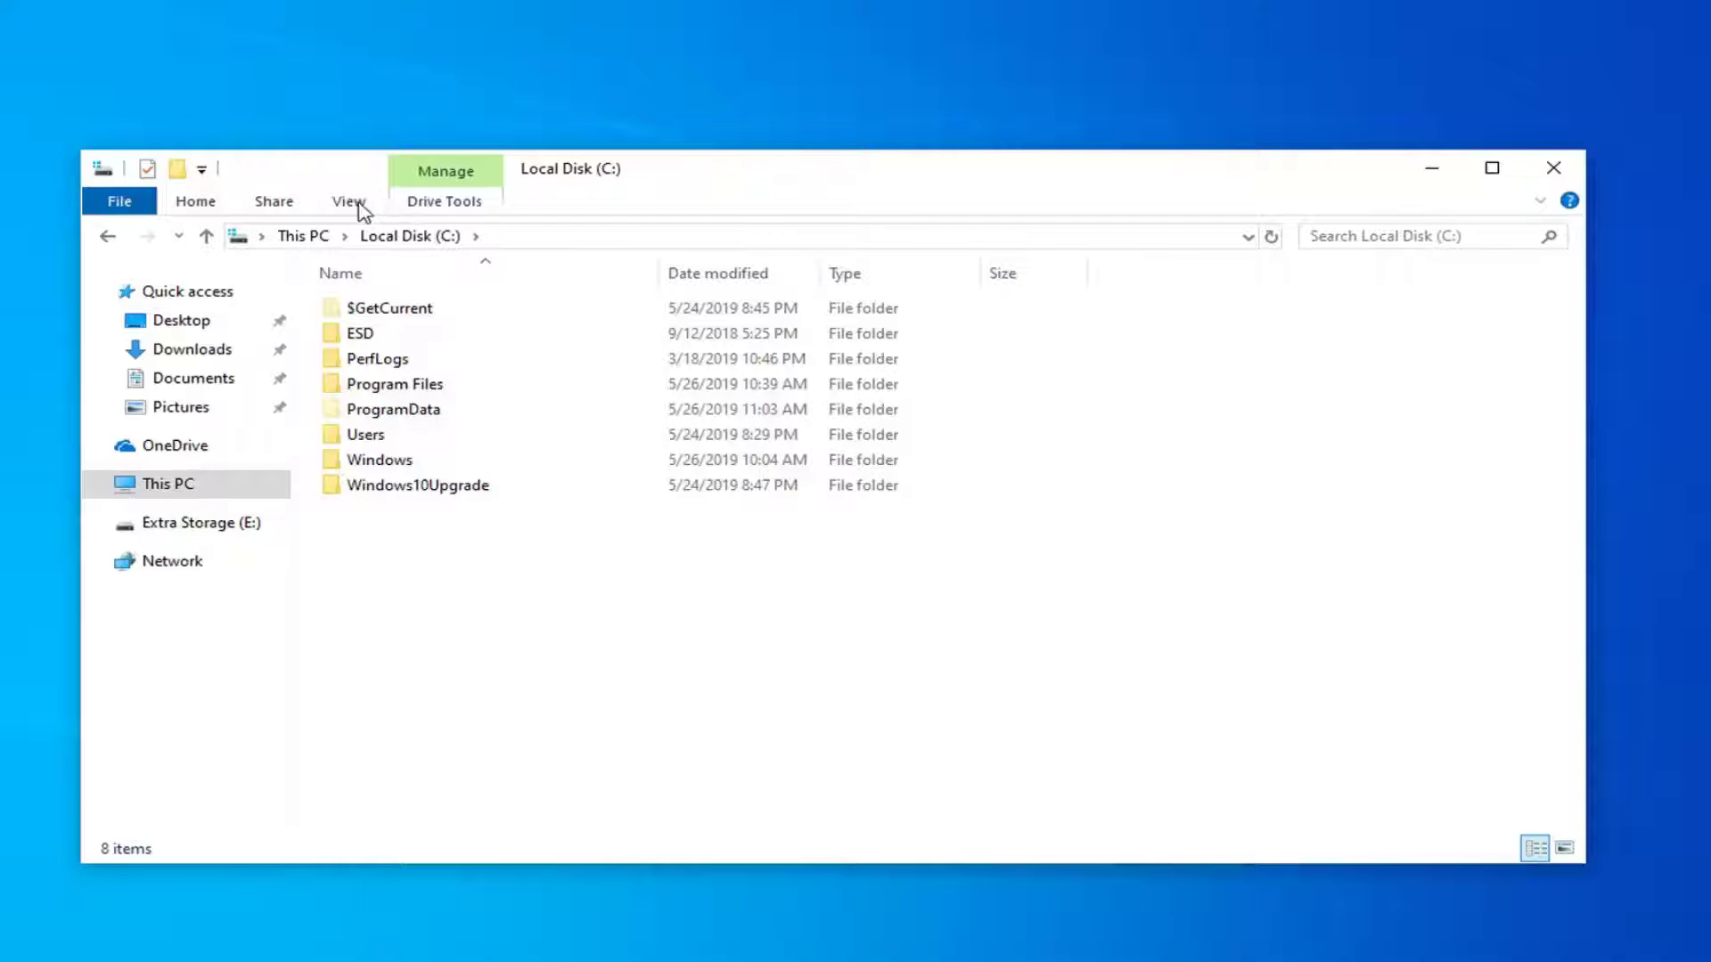
Step: Turn on showing hidden files in Folder Options' View settings and confirm
left_click(356, 205)
left_click(352, 207)
left_click(352, 207)
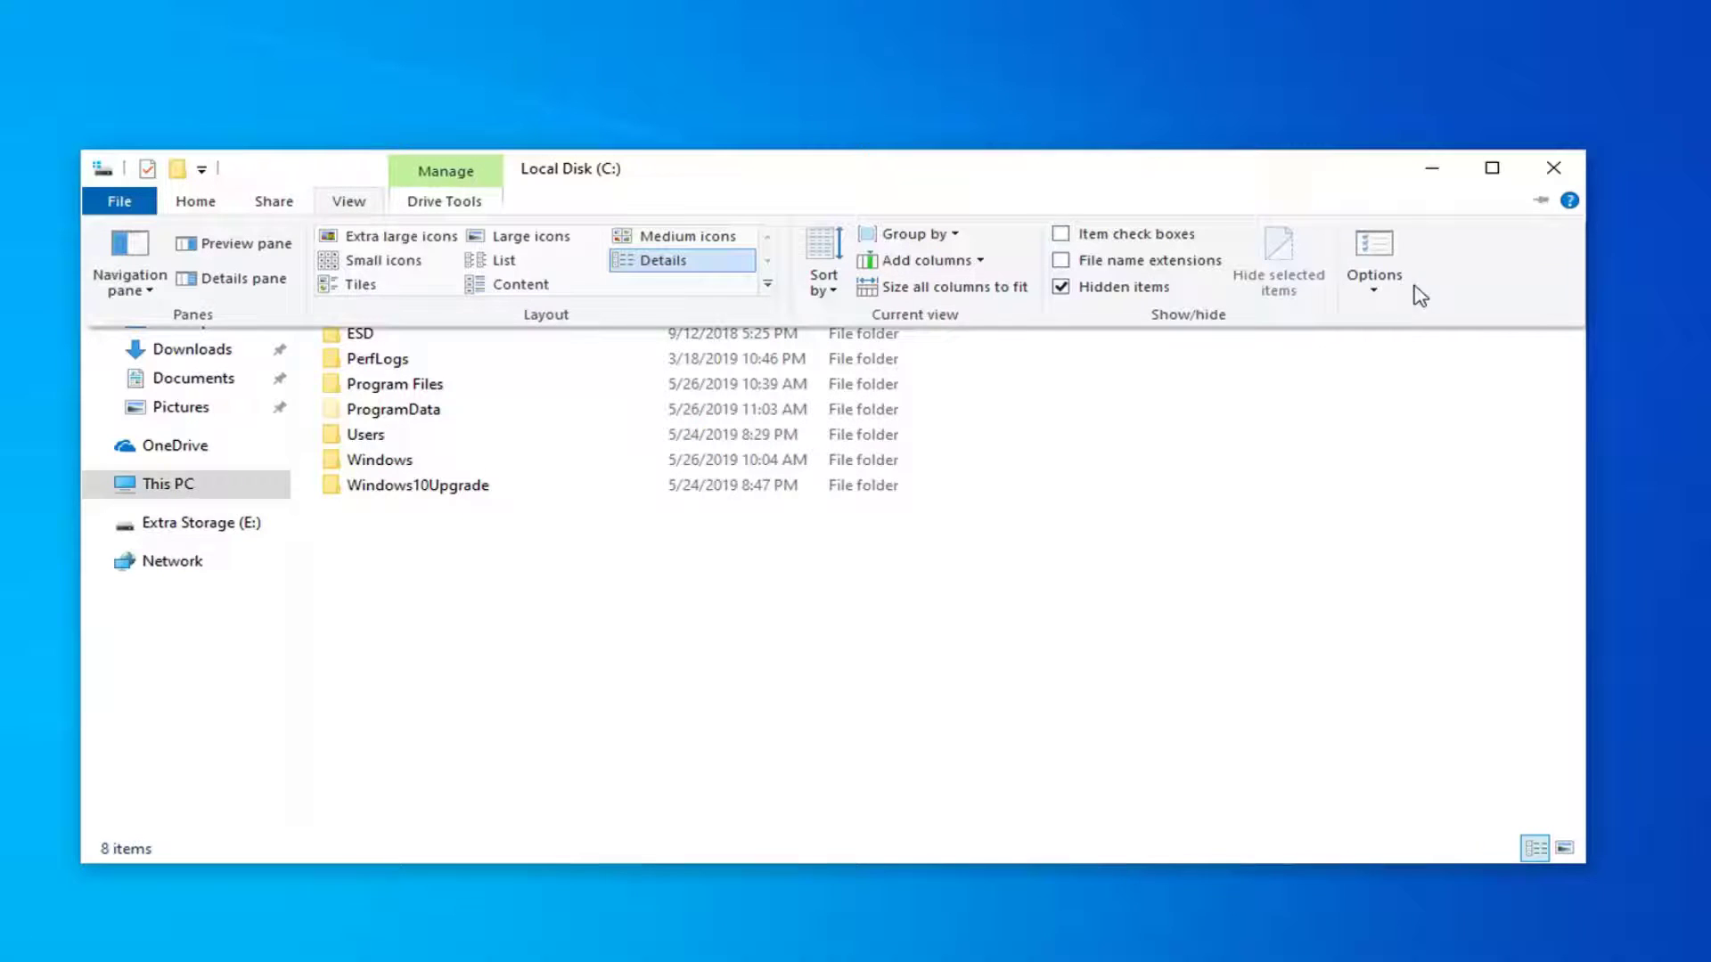
left_click(1363, 265)
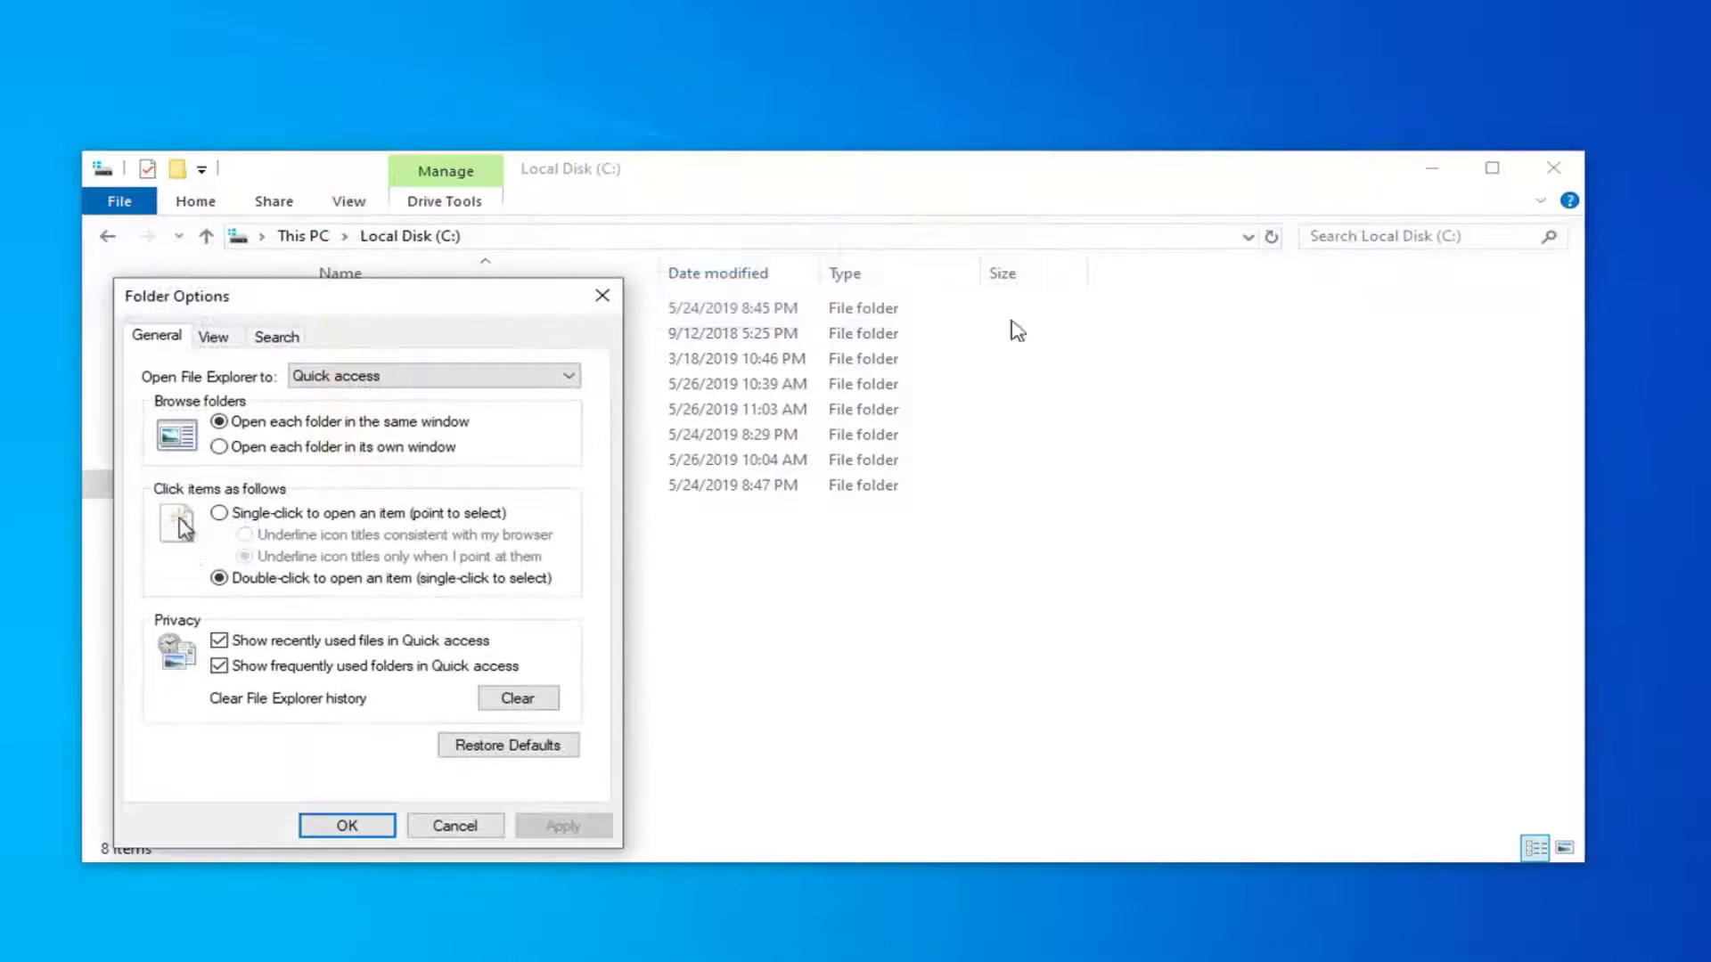
left_click(211, 339)
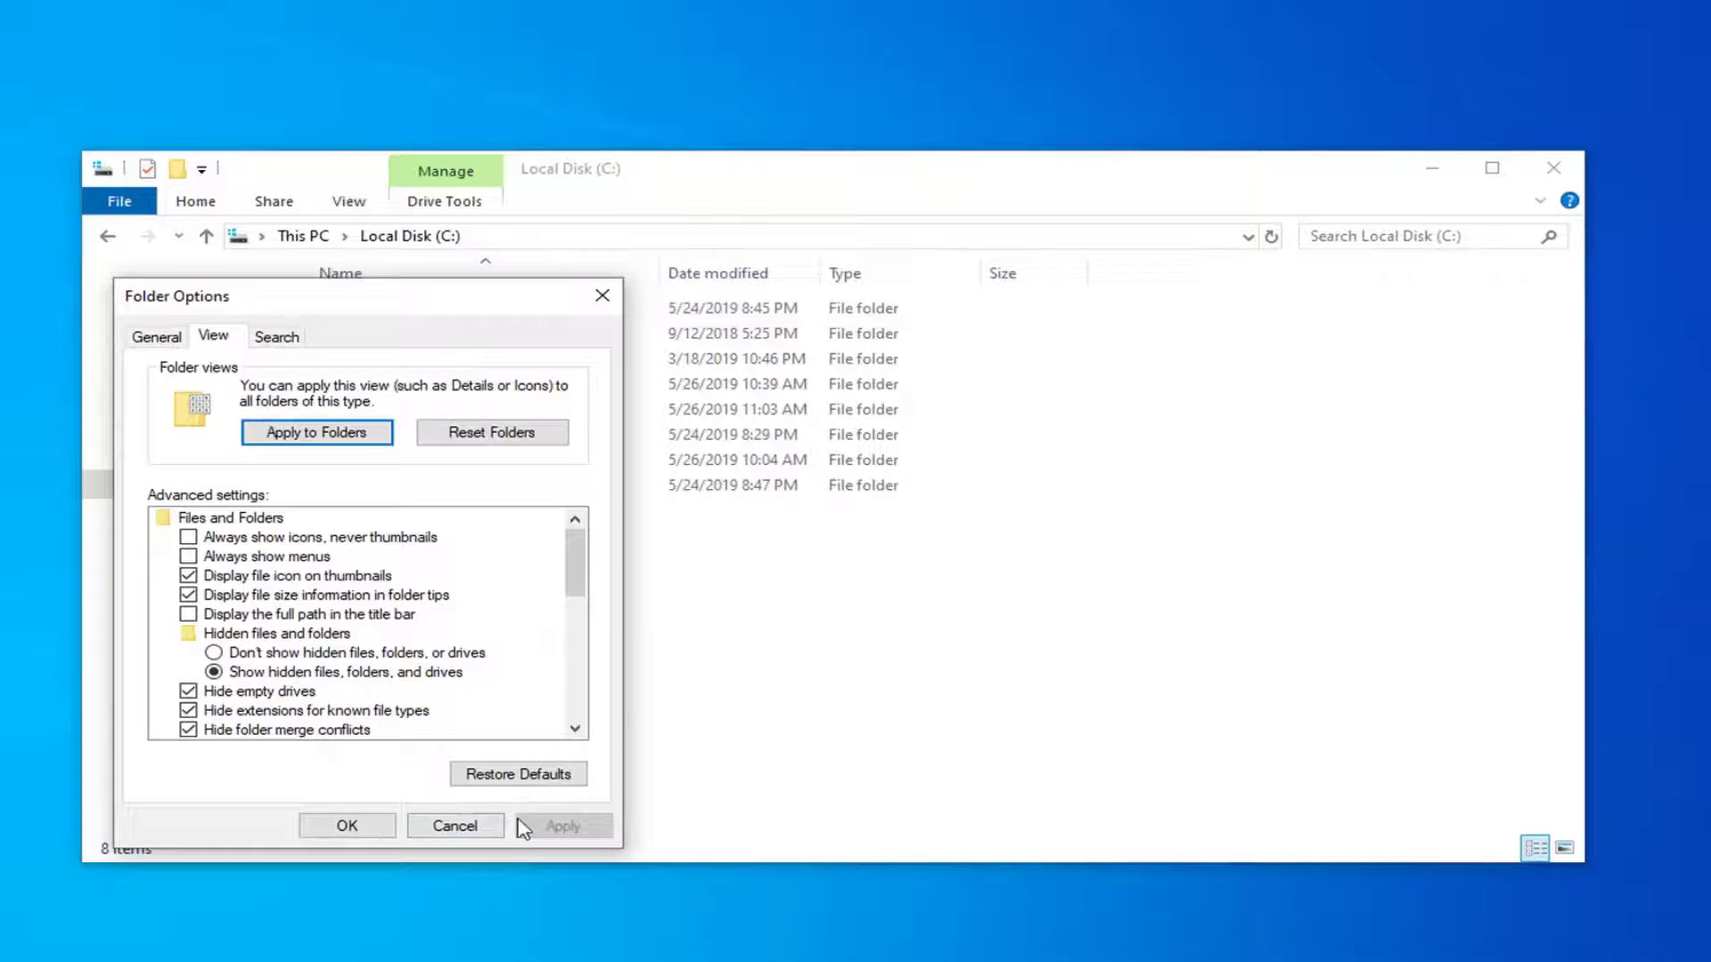
left_click(349, 825)
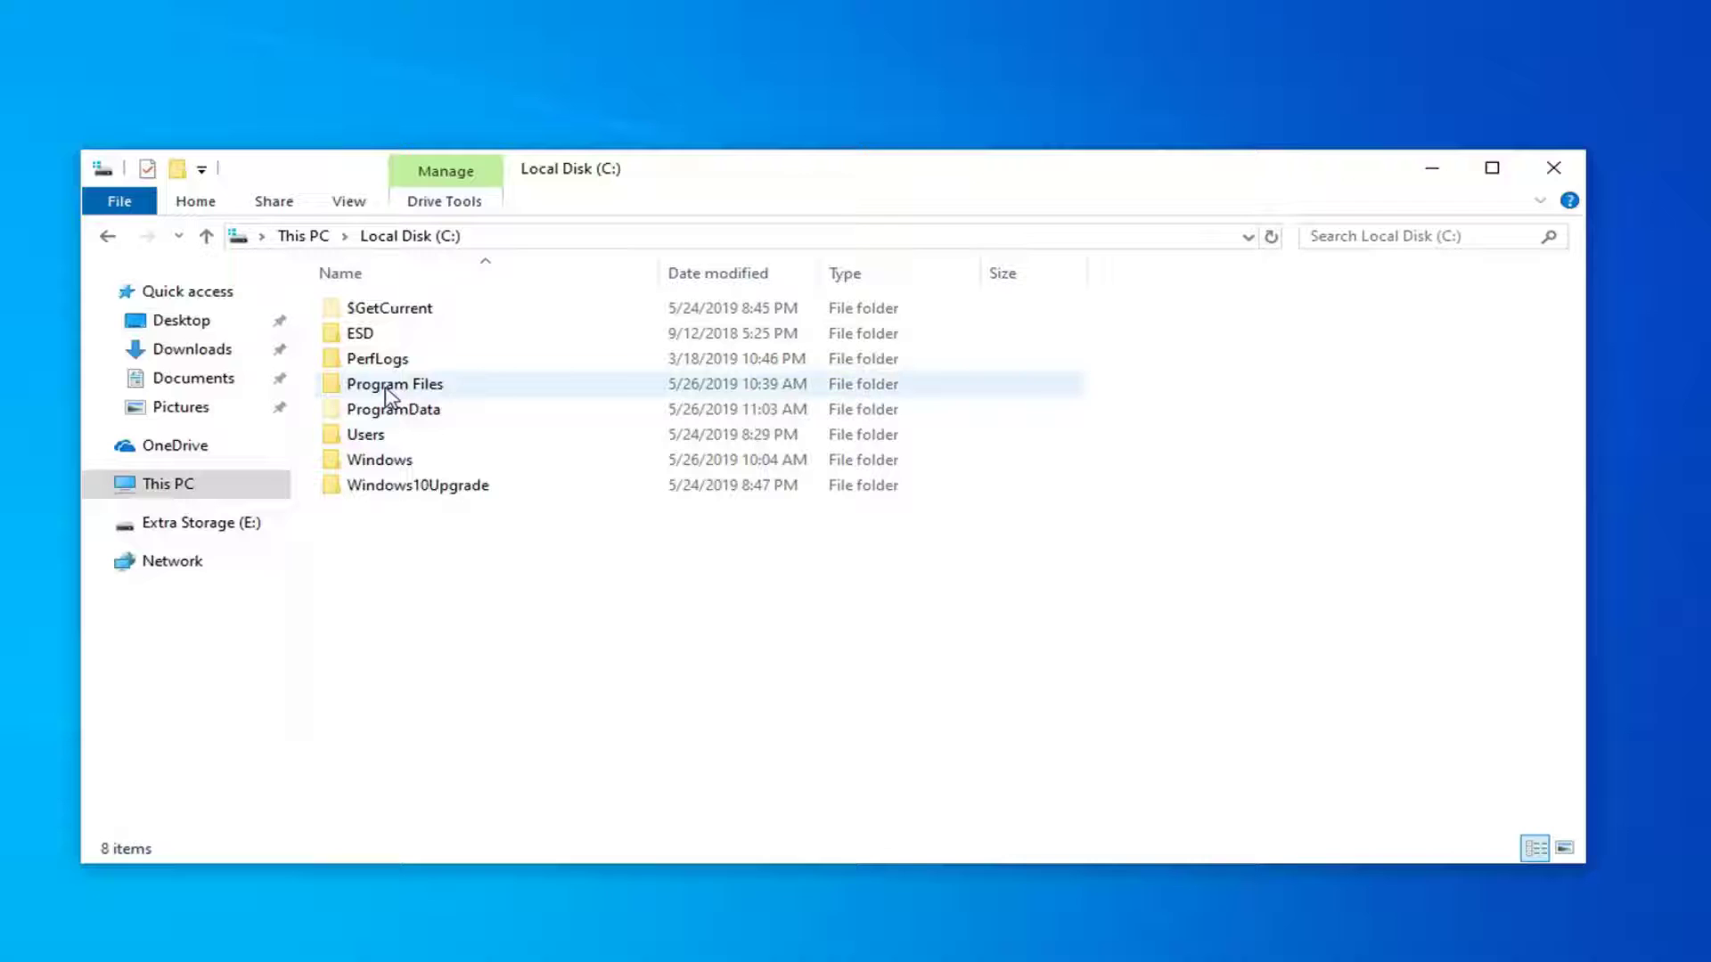
Step: Inspect Program Files for a leftover Steam folder, then return to Local Disk (C:)
double_click(386, 385)
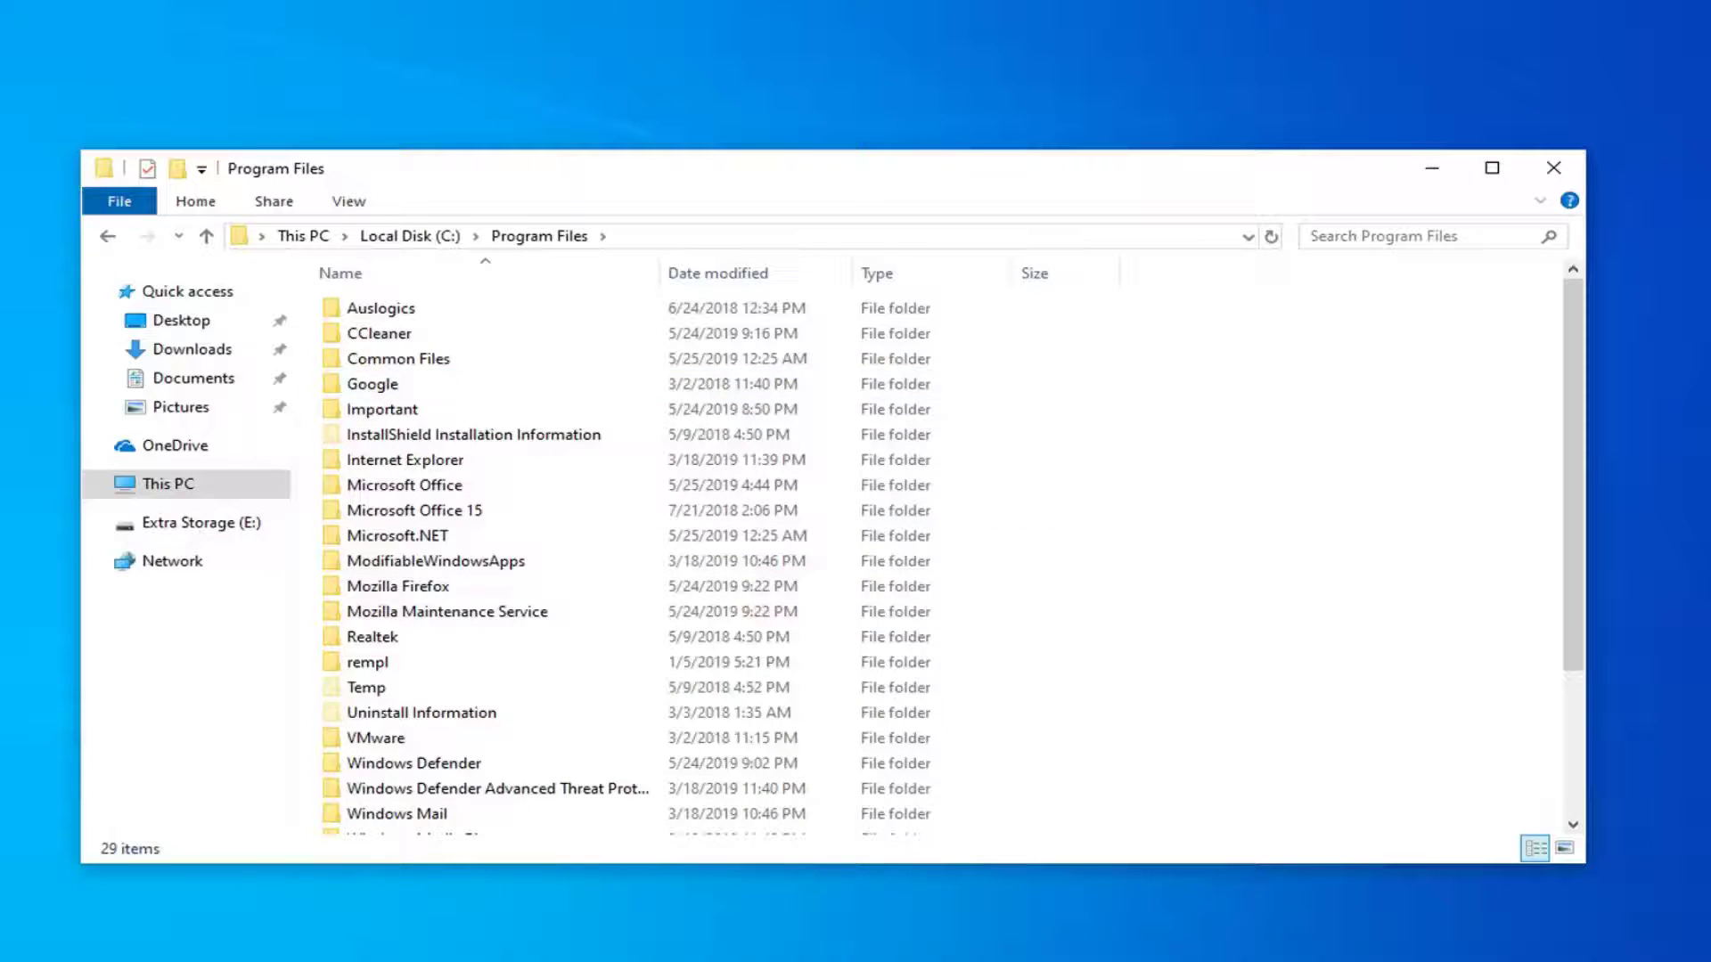
right_click(448, 559)
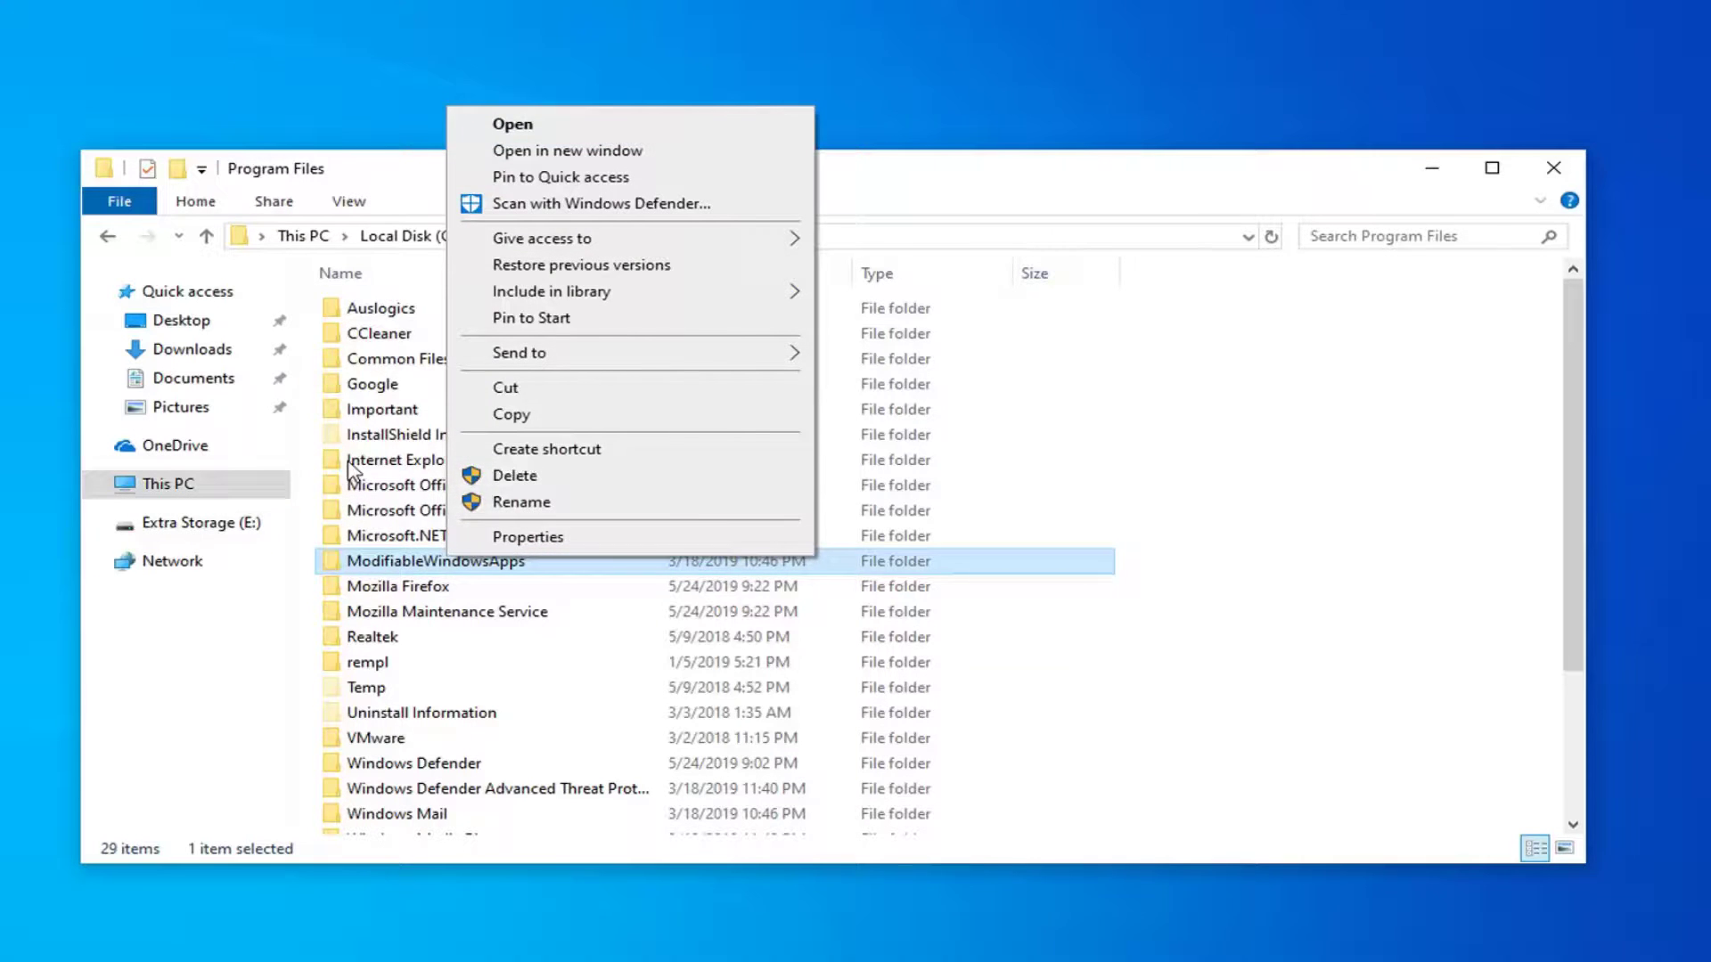
left_click(352, 462)
left_click(456, 239)
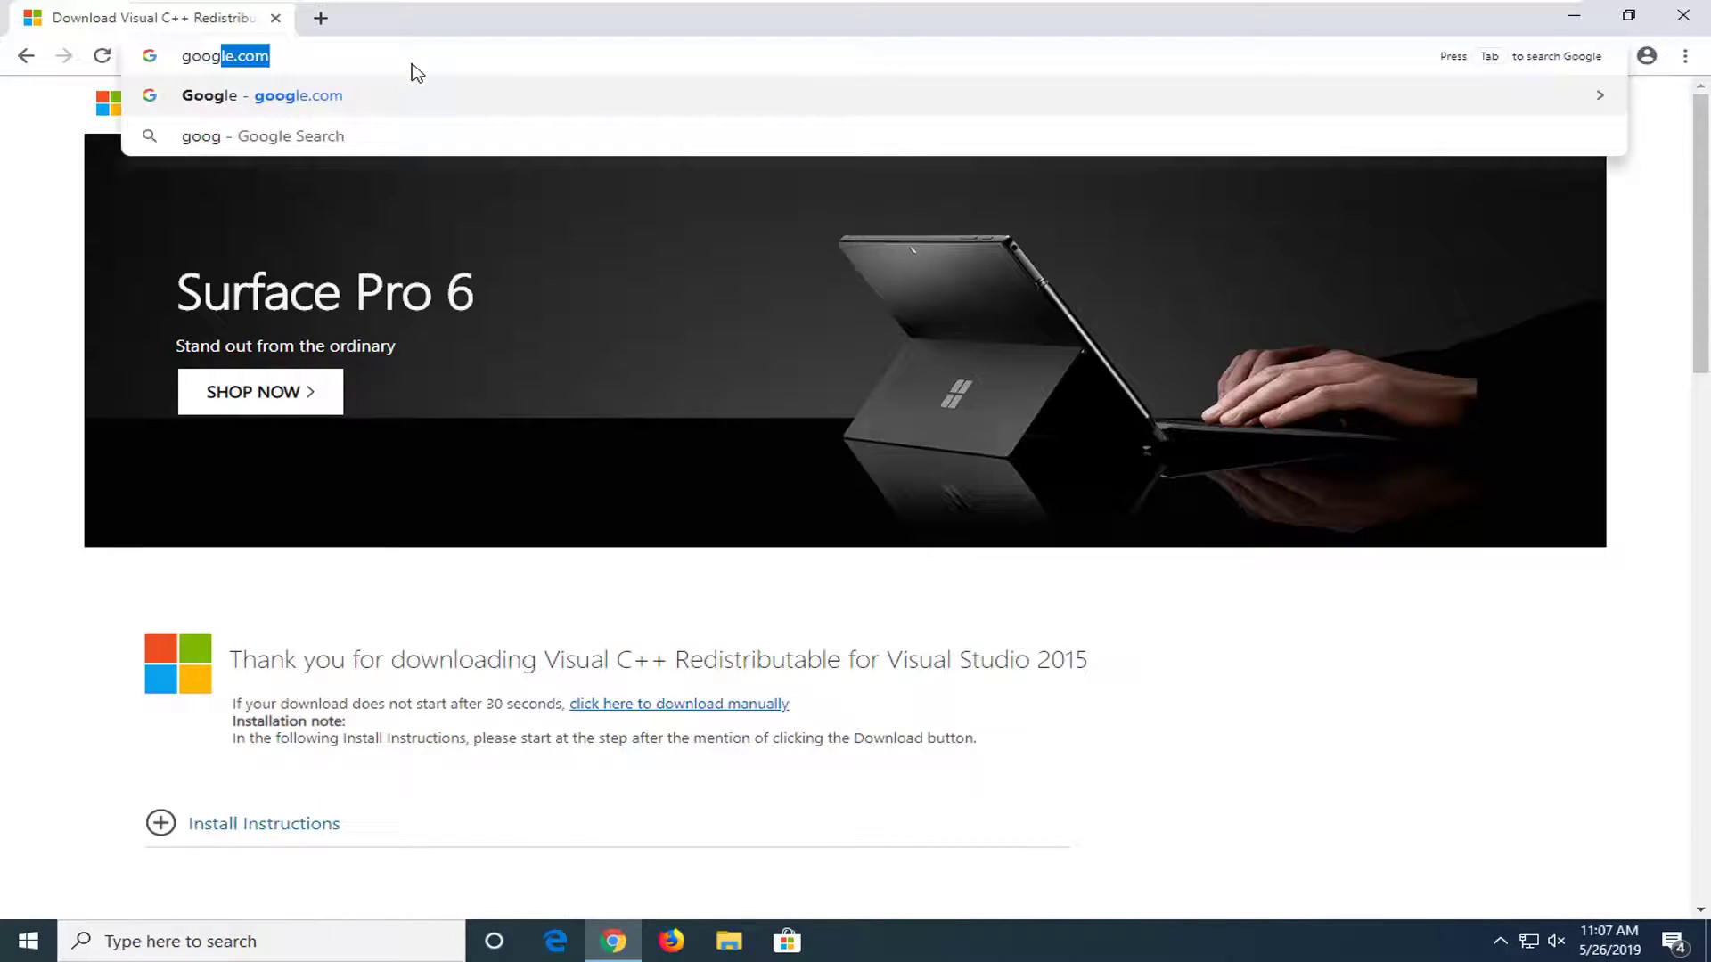
Step: Search Google for 'steam', go to steampowered.com, and download the Windows Steam installer
key("Return")
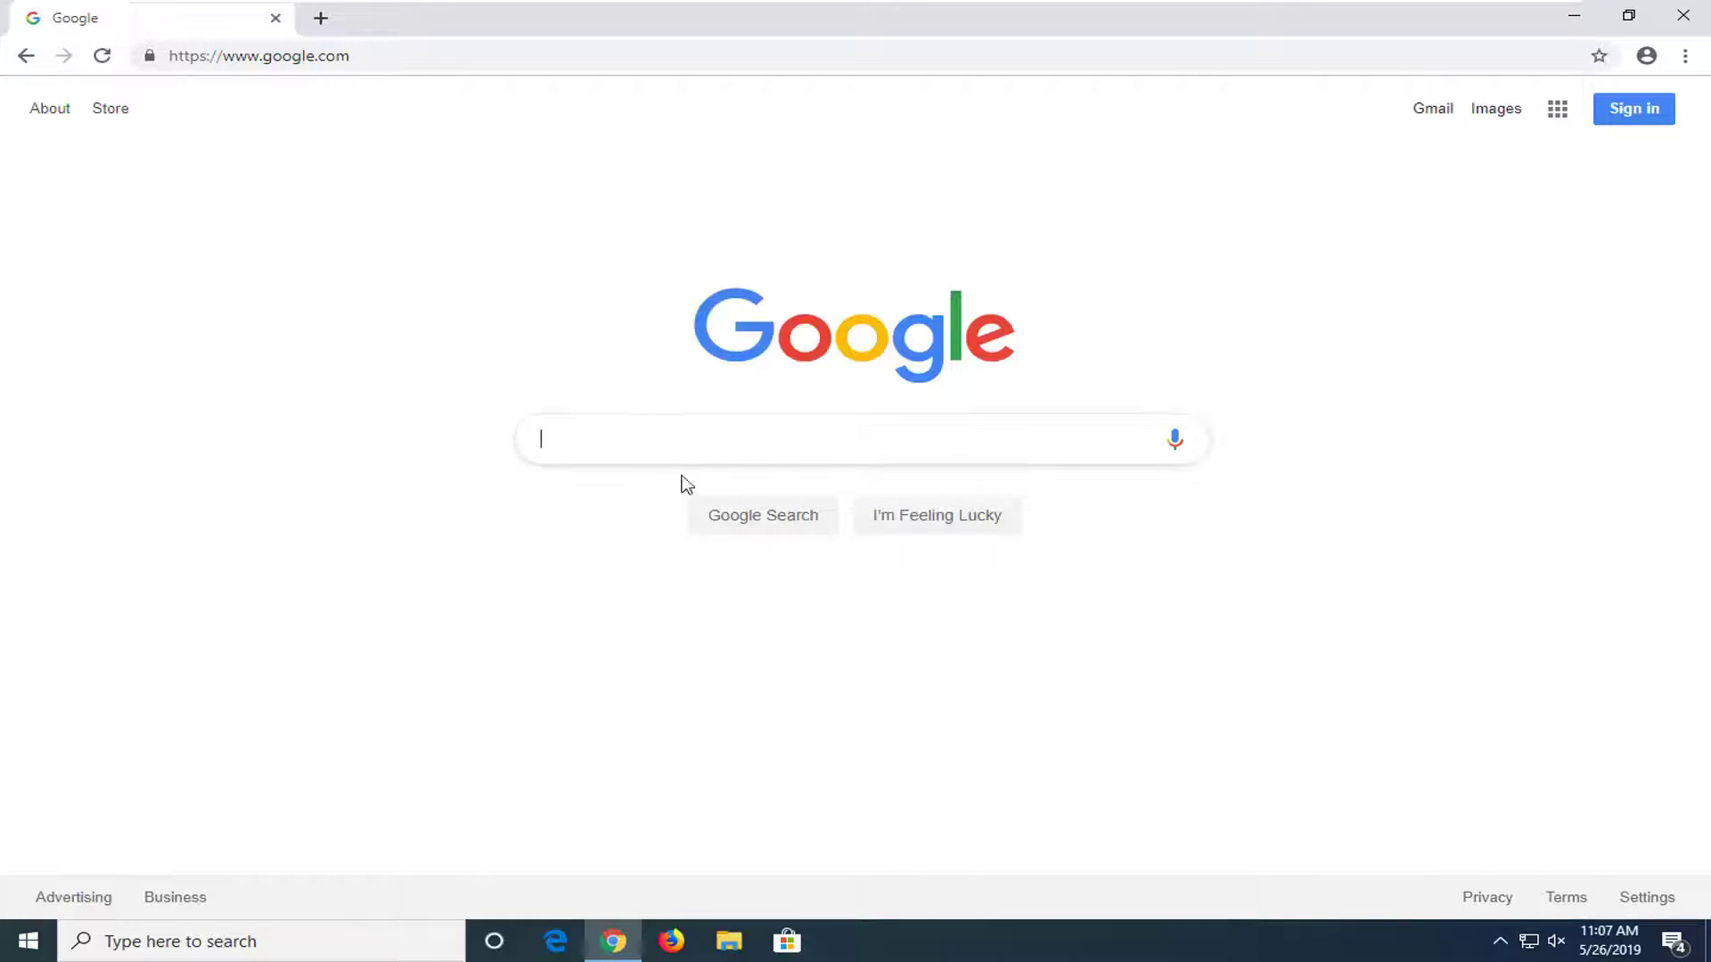
type("steam")
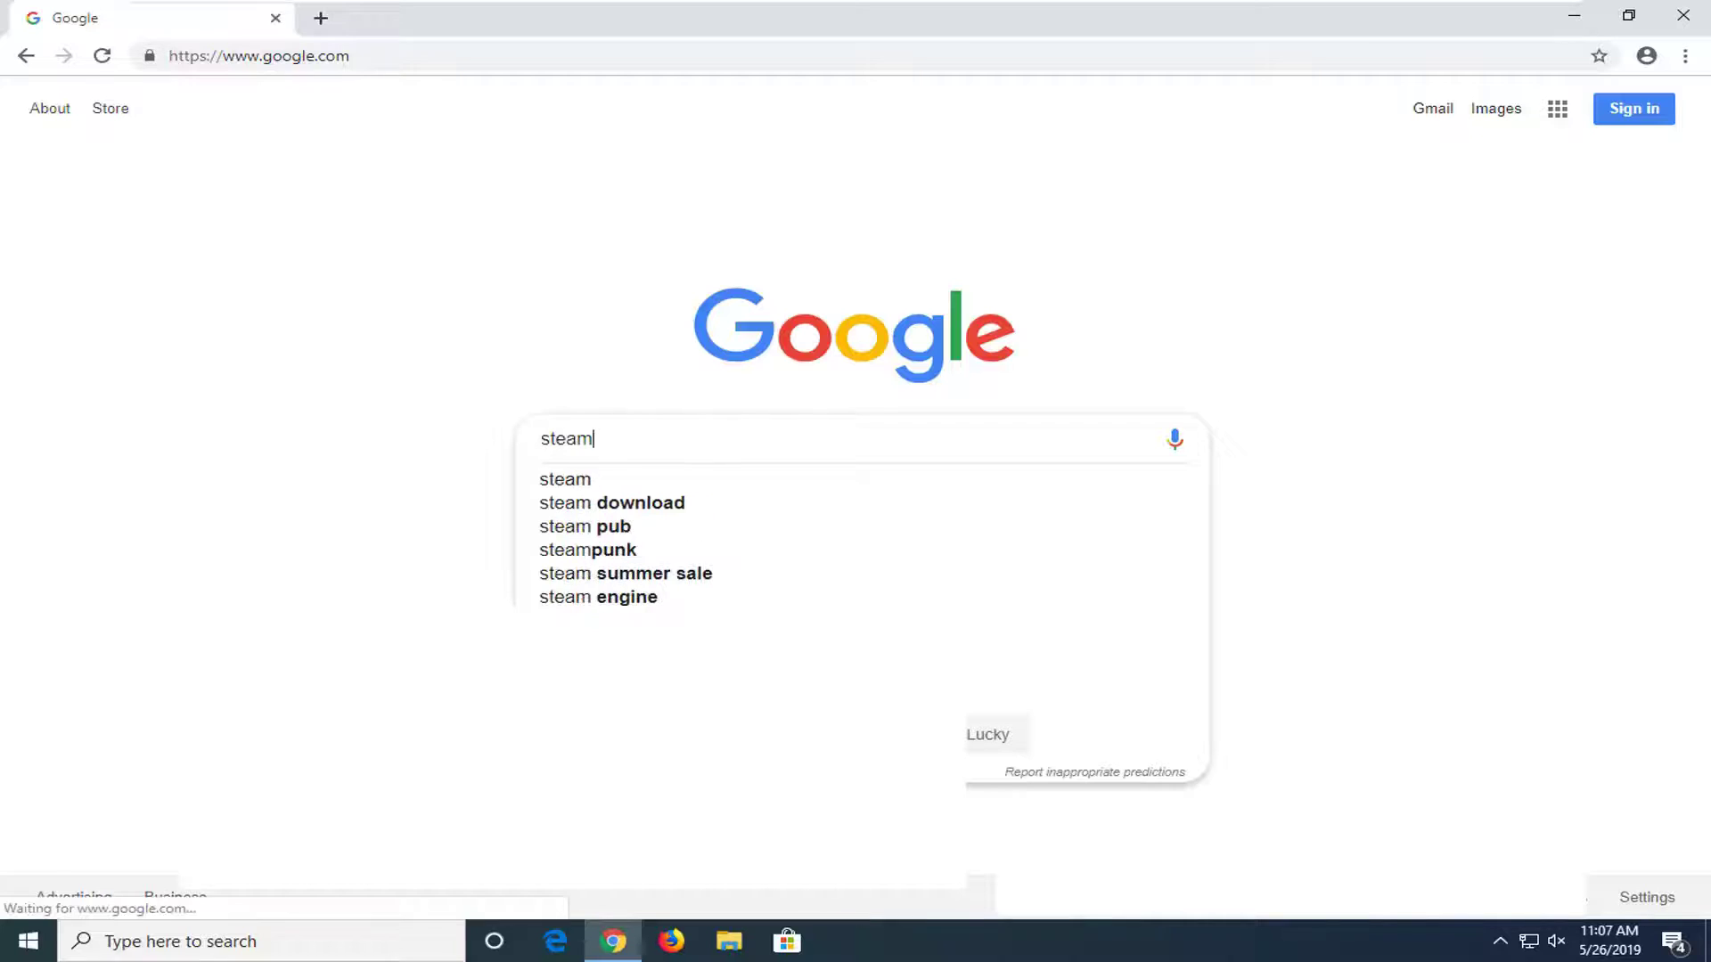
key("Return")
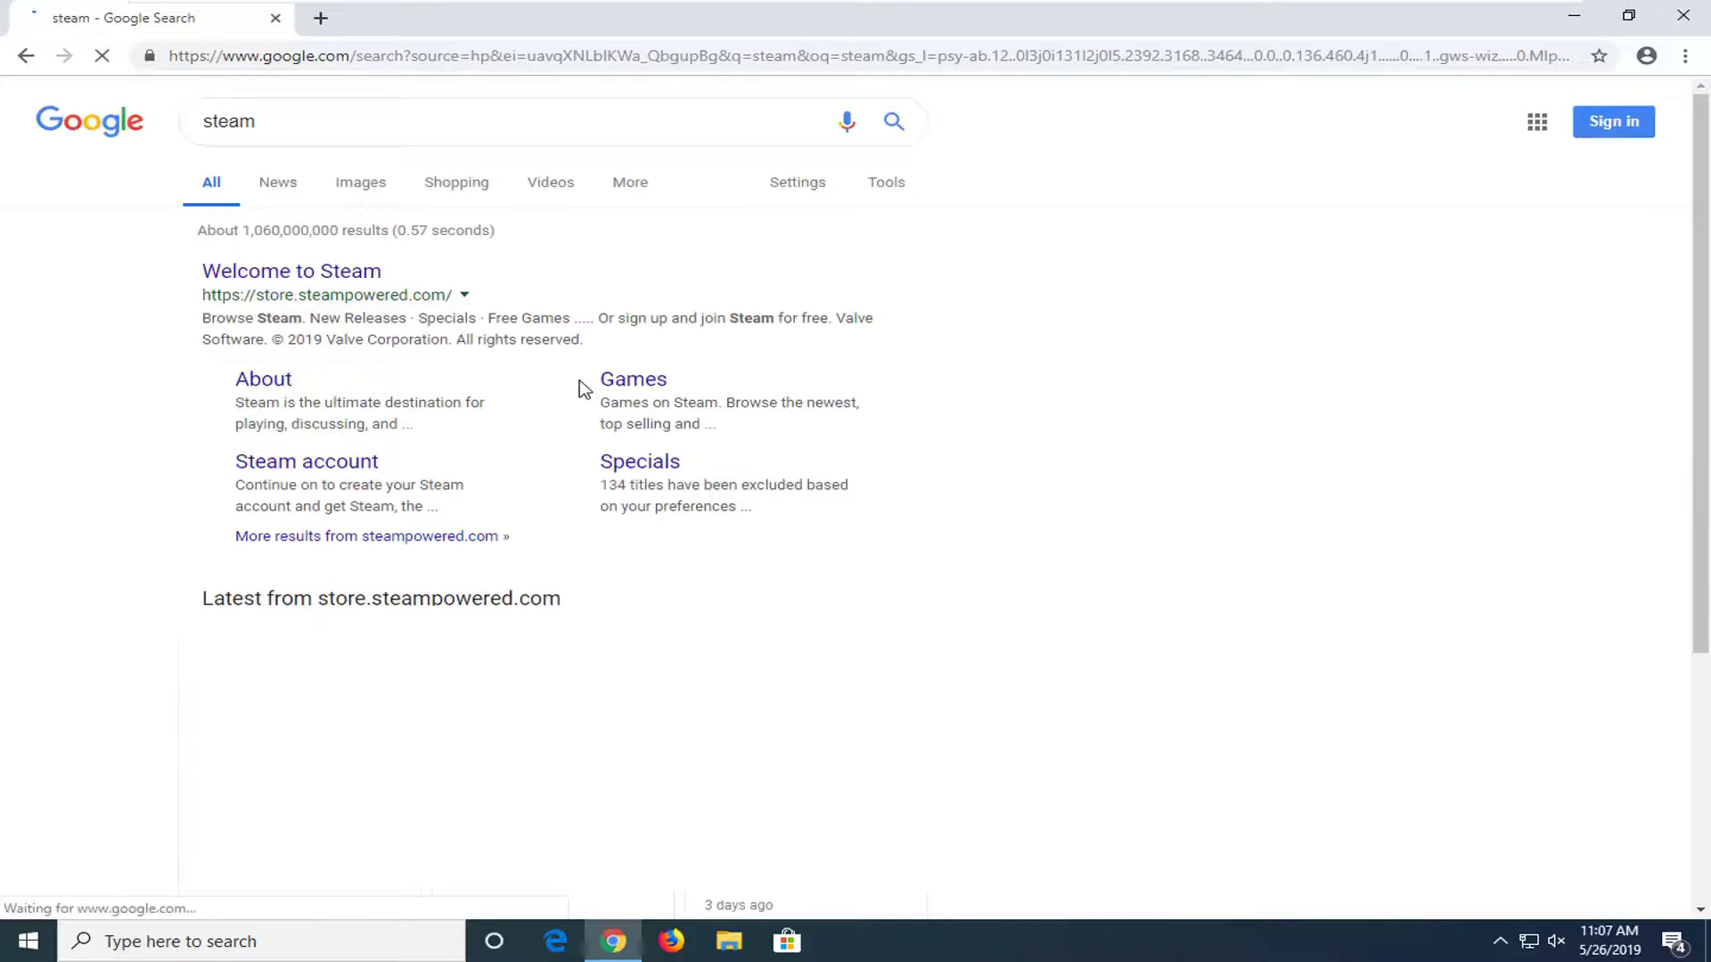
left_click(261, 272)
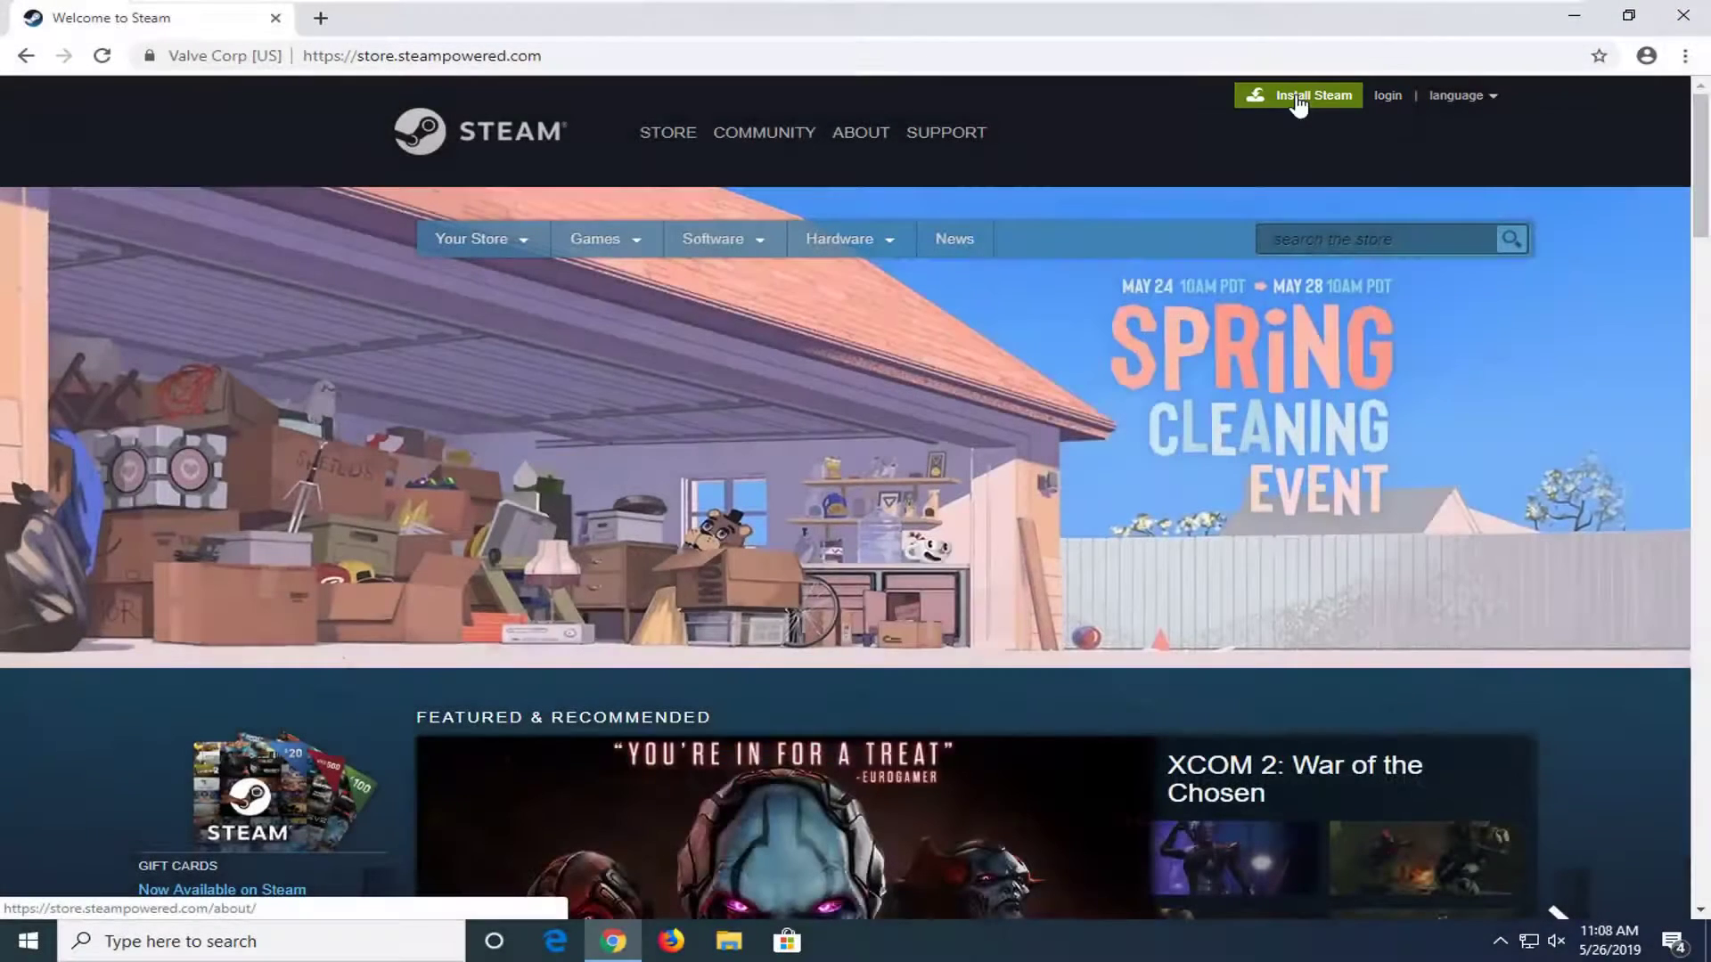
left_click(1296, 95)
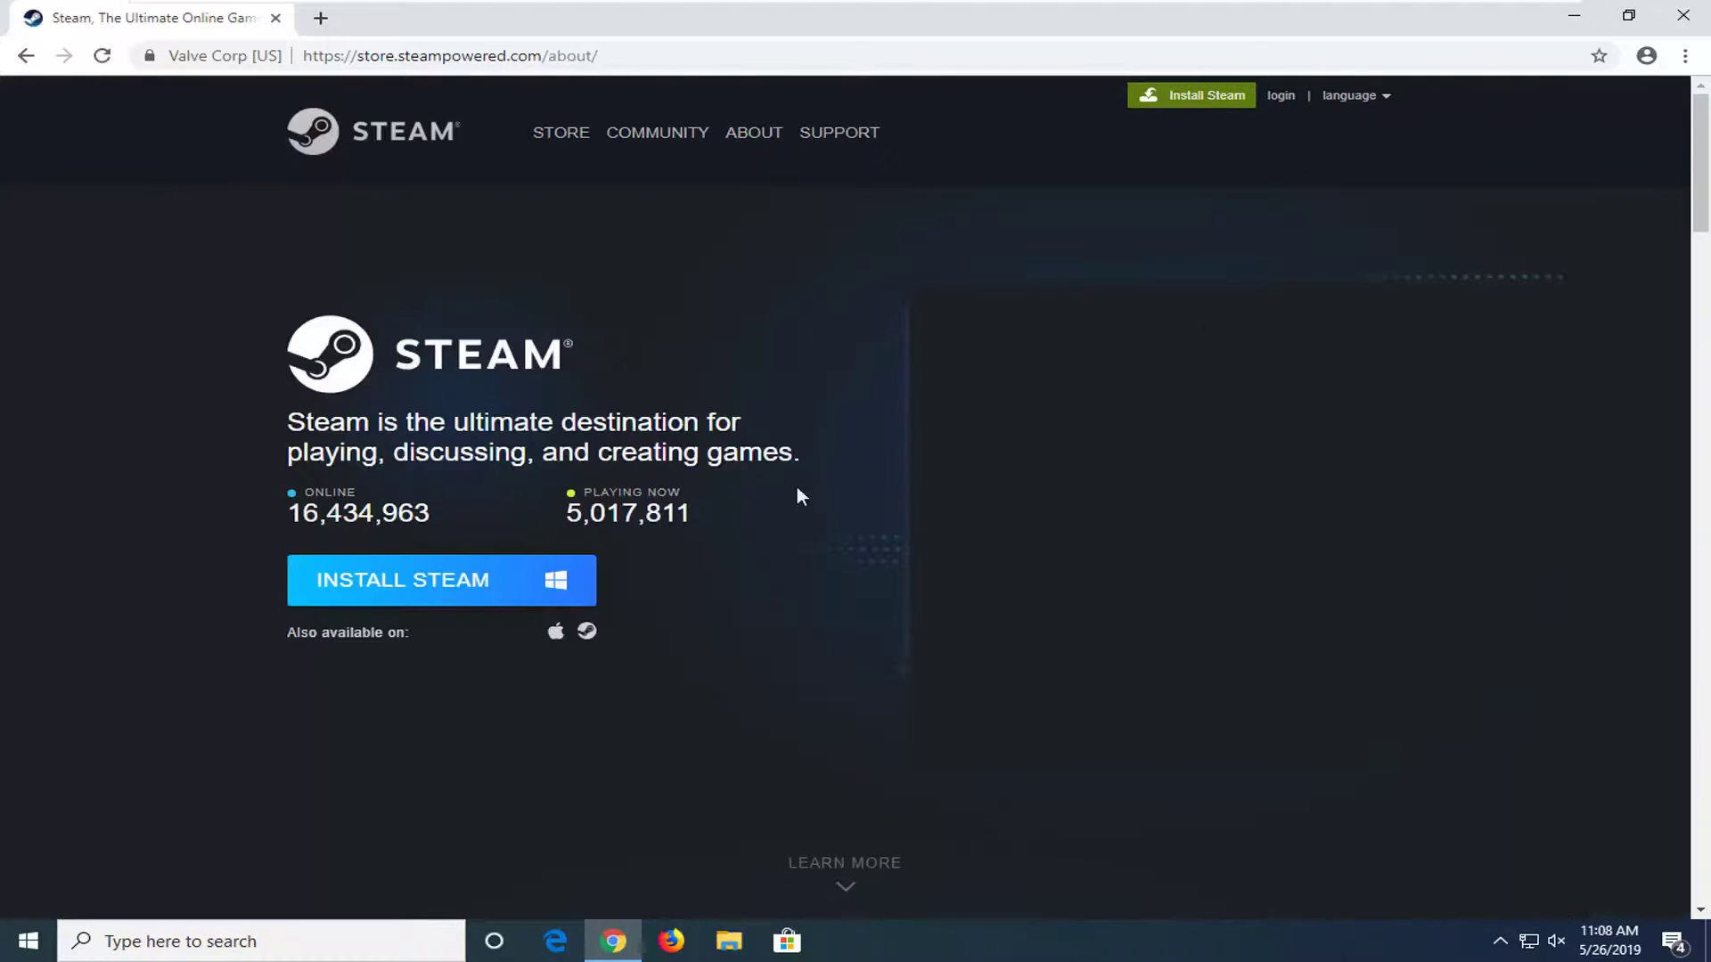
left_click(397, 581)
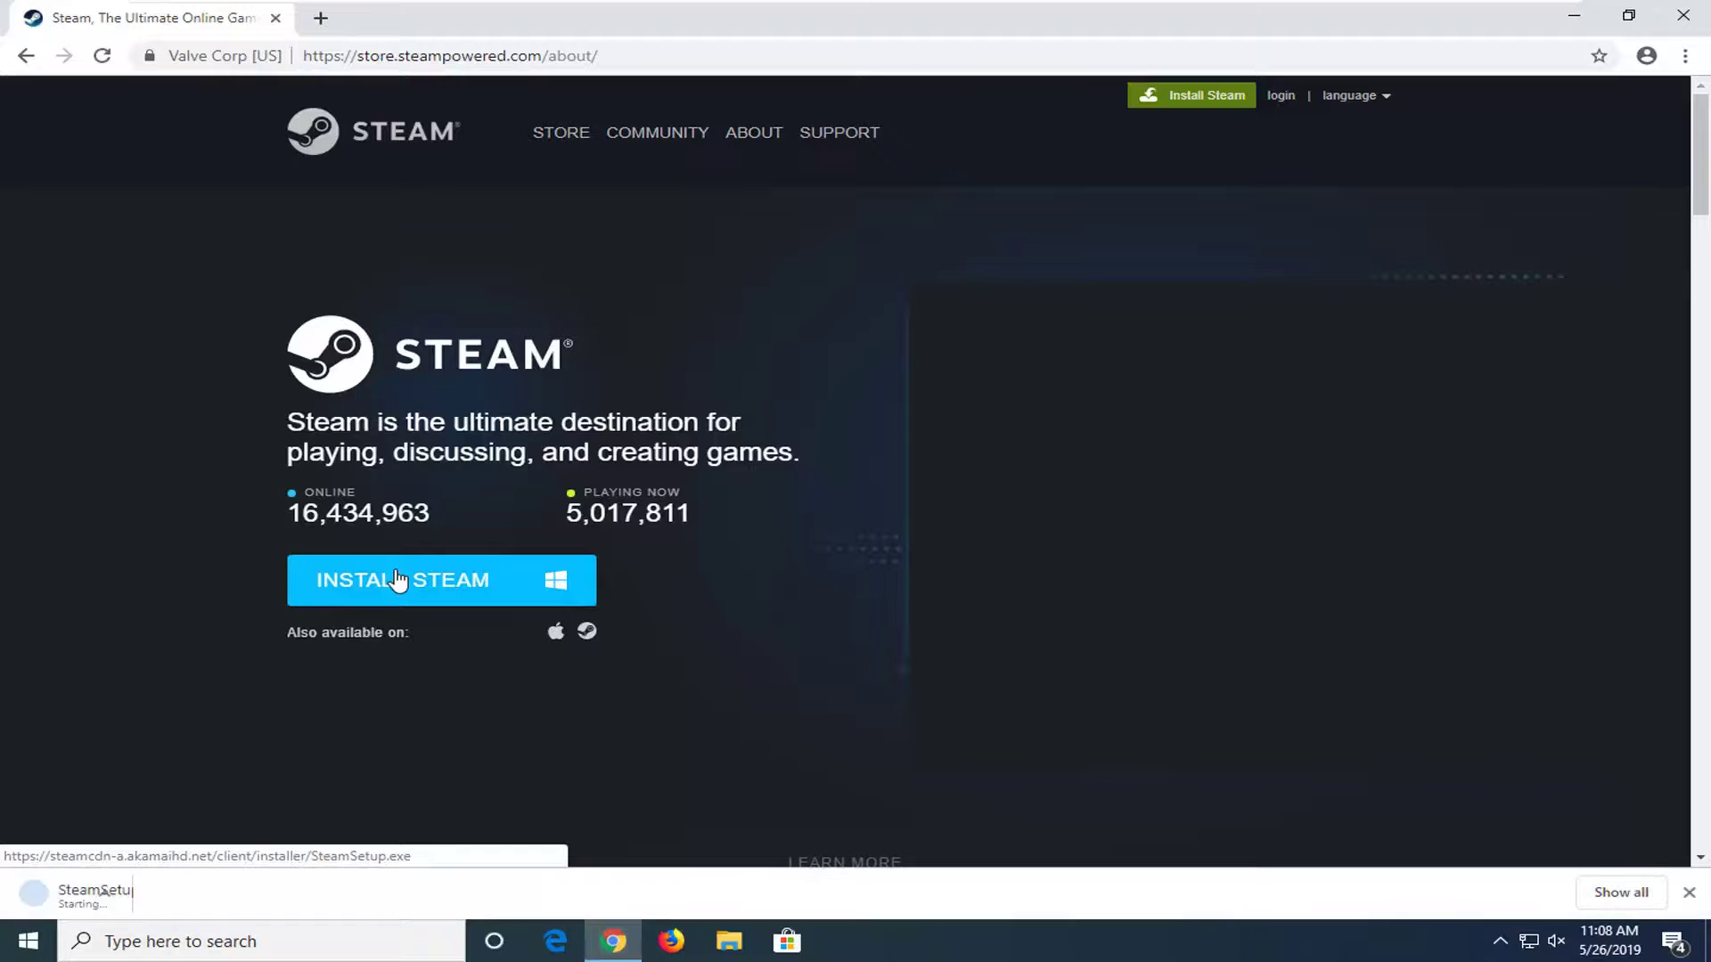
Step: Run SteamSetup.exe and install in English to C:\Program Files\Steam, with Run Steam unticked
left_click(134, 893)
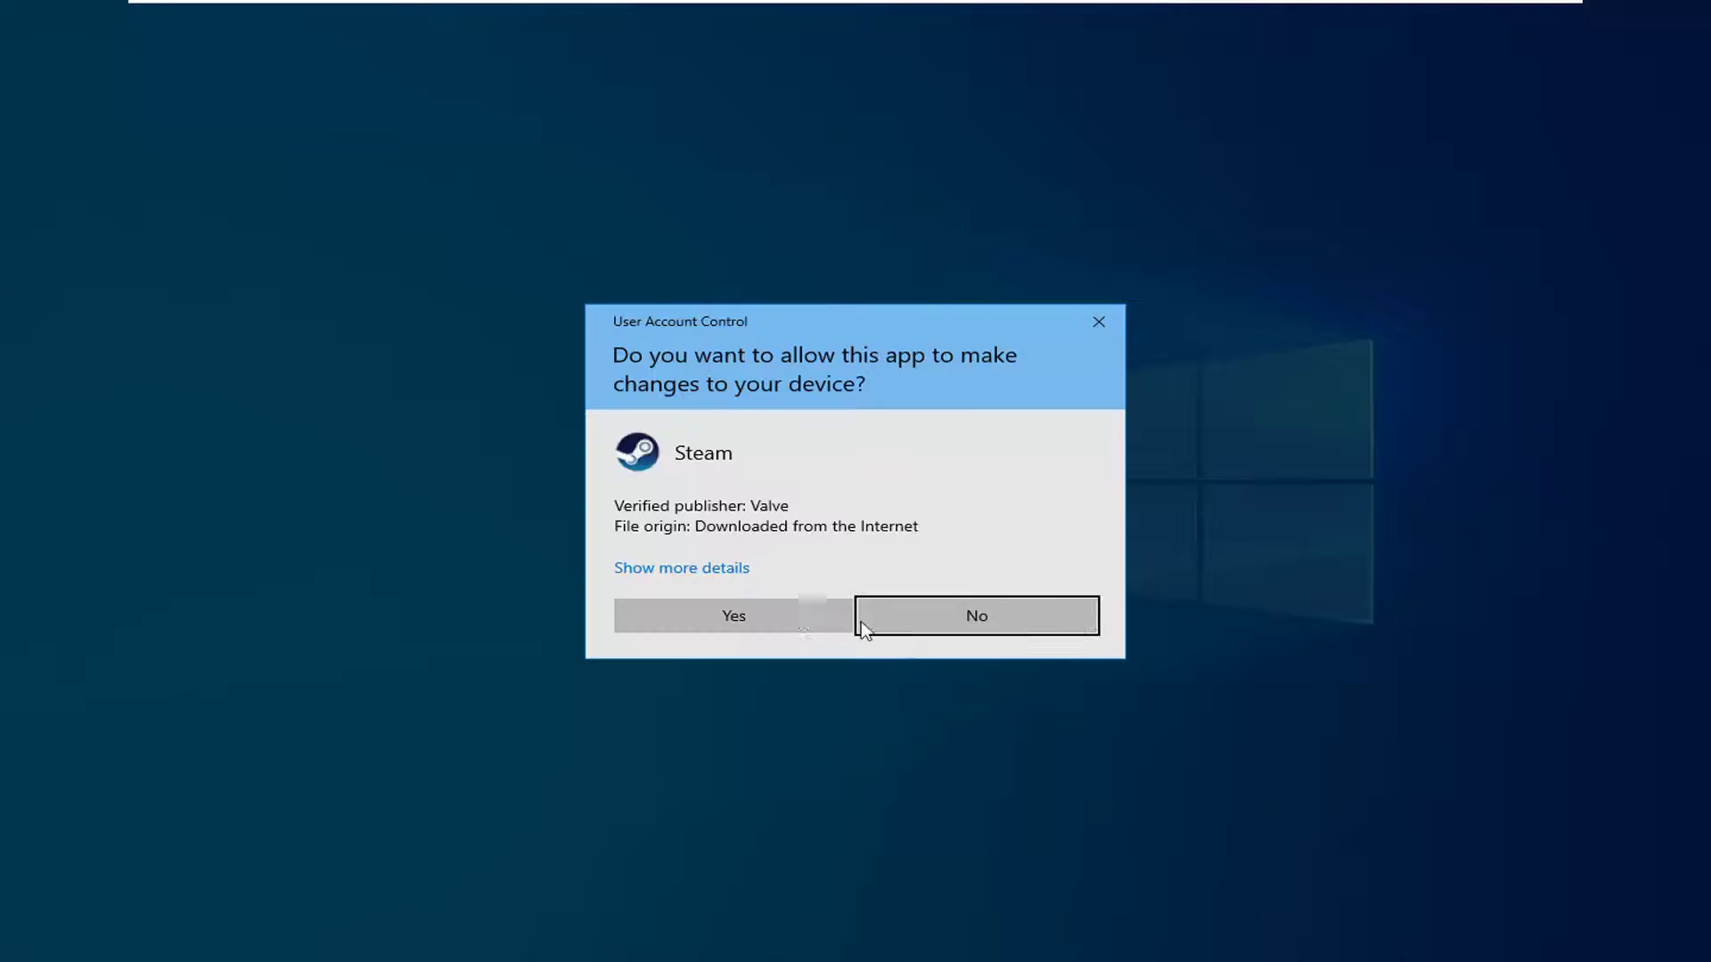
left_click(754, 629)
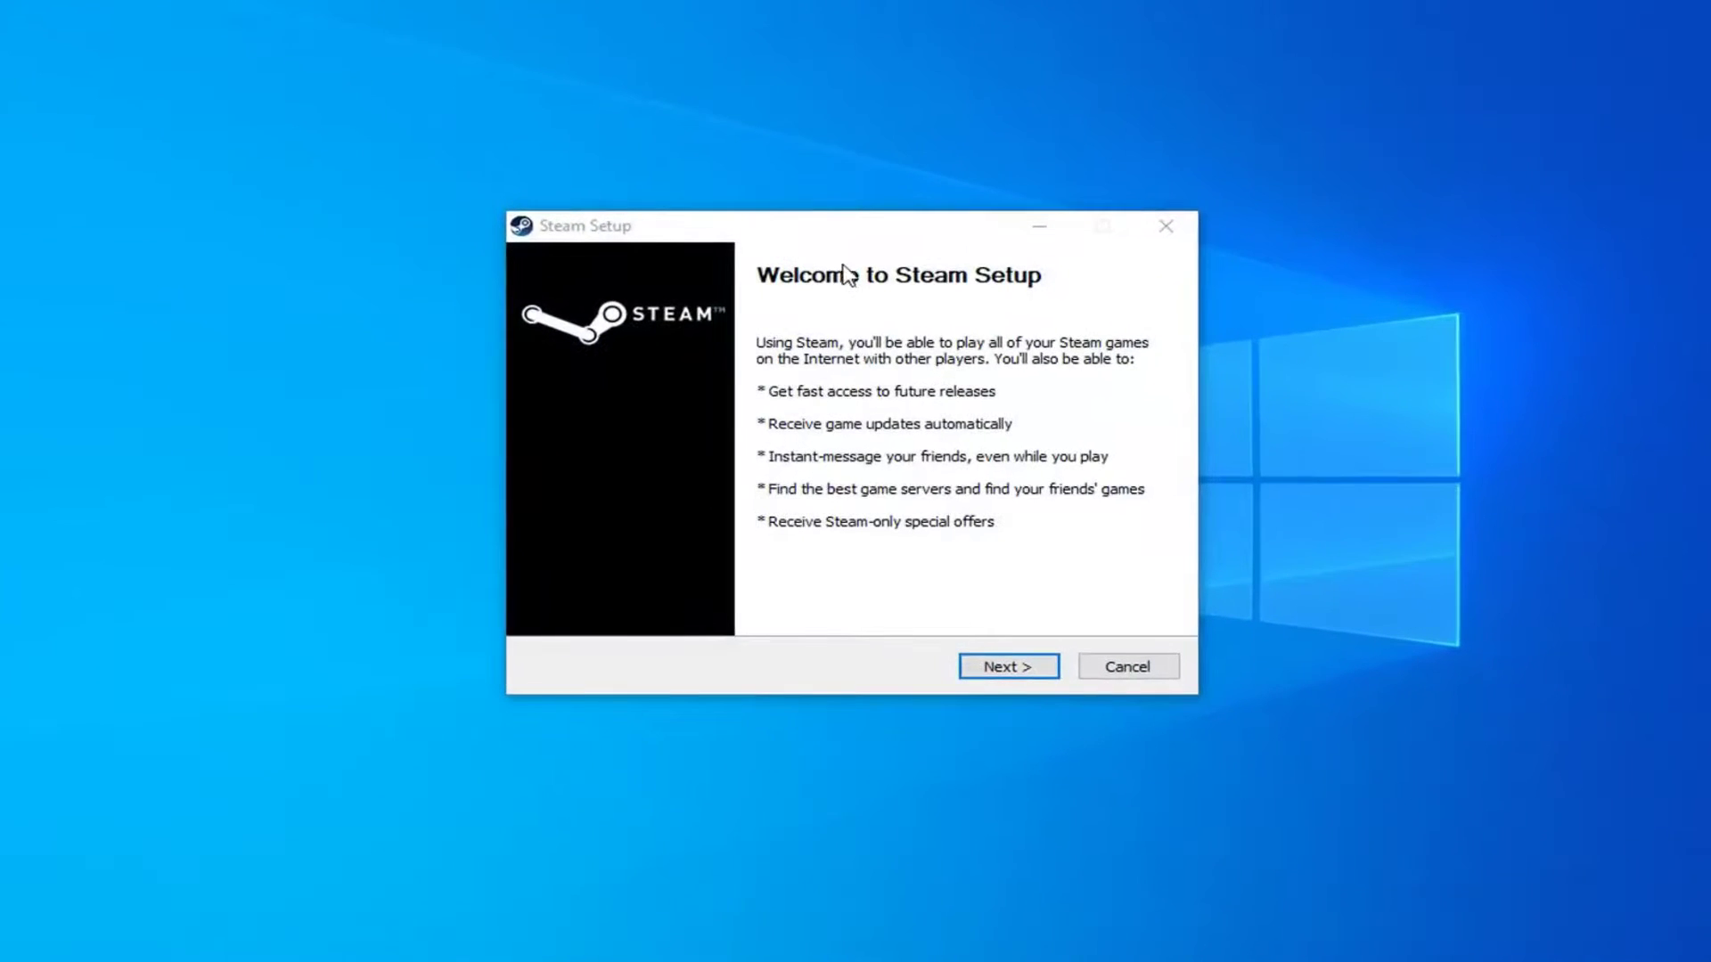
left_click(1005, 668)
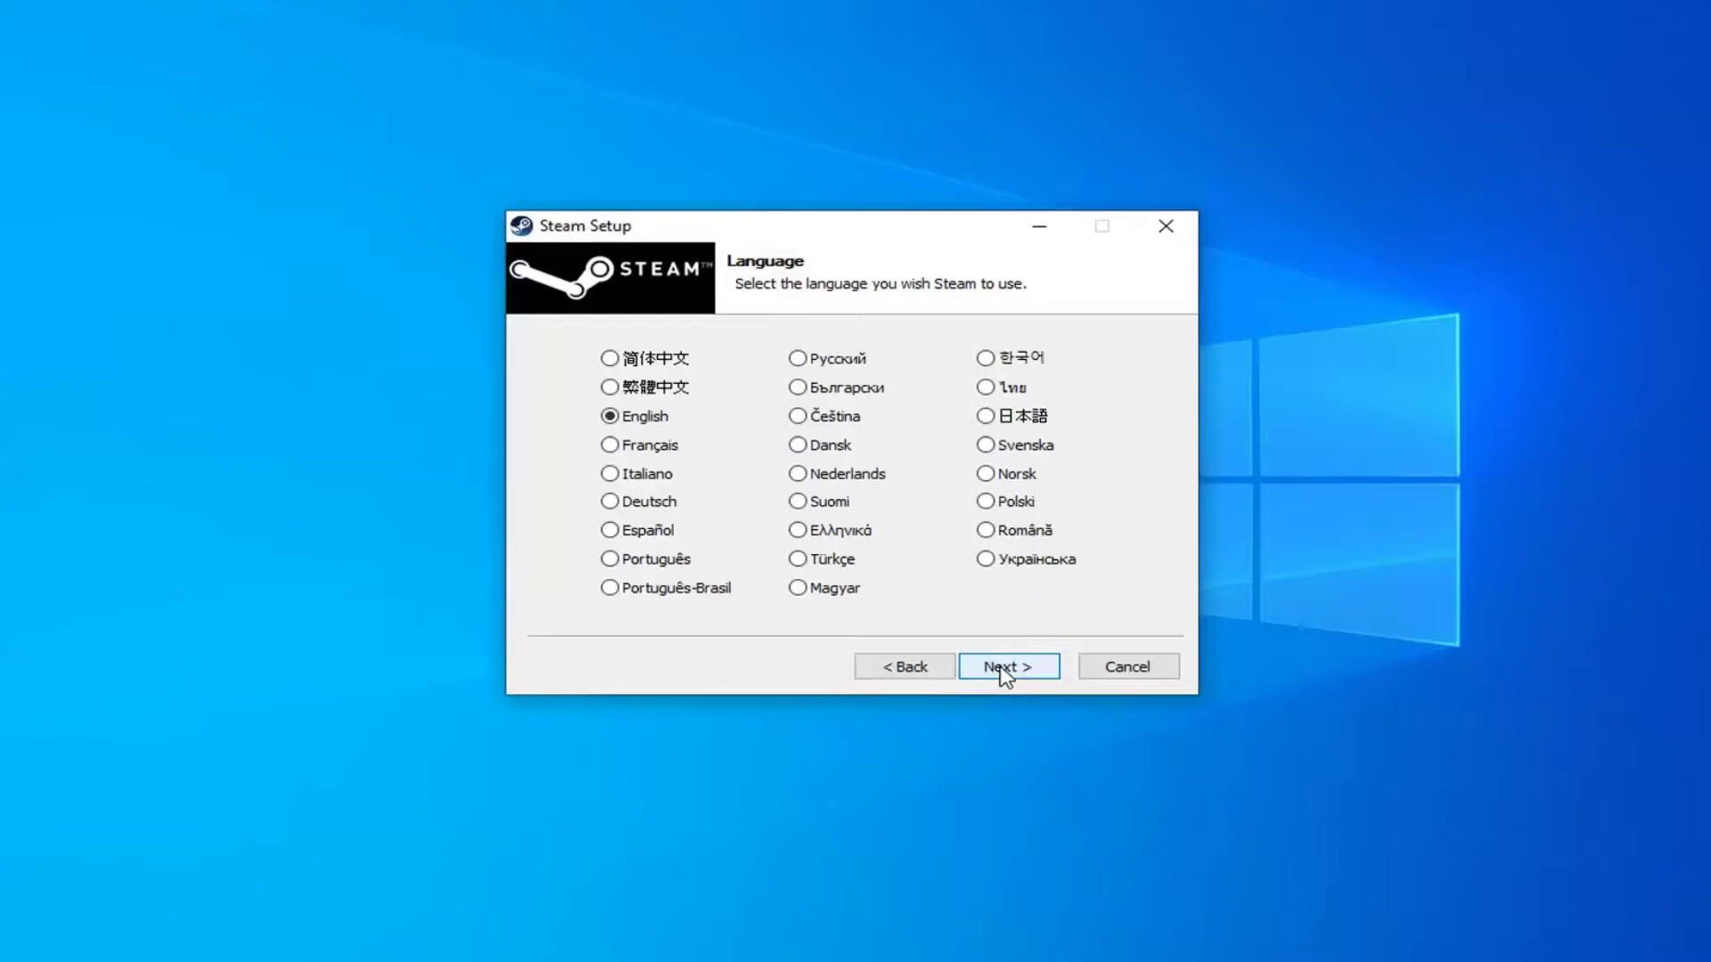
left_click(977, 668)
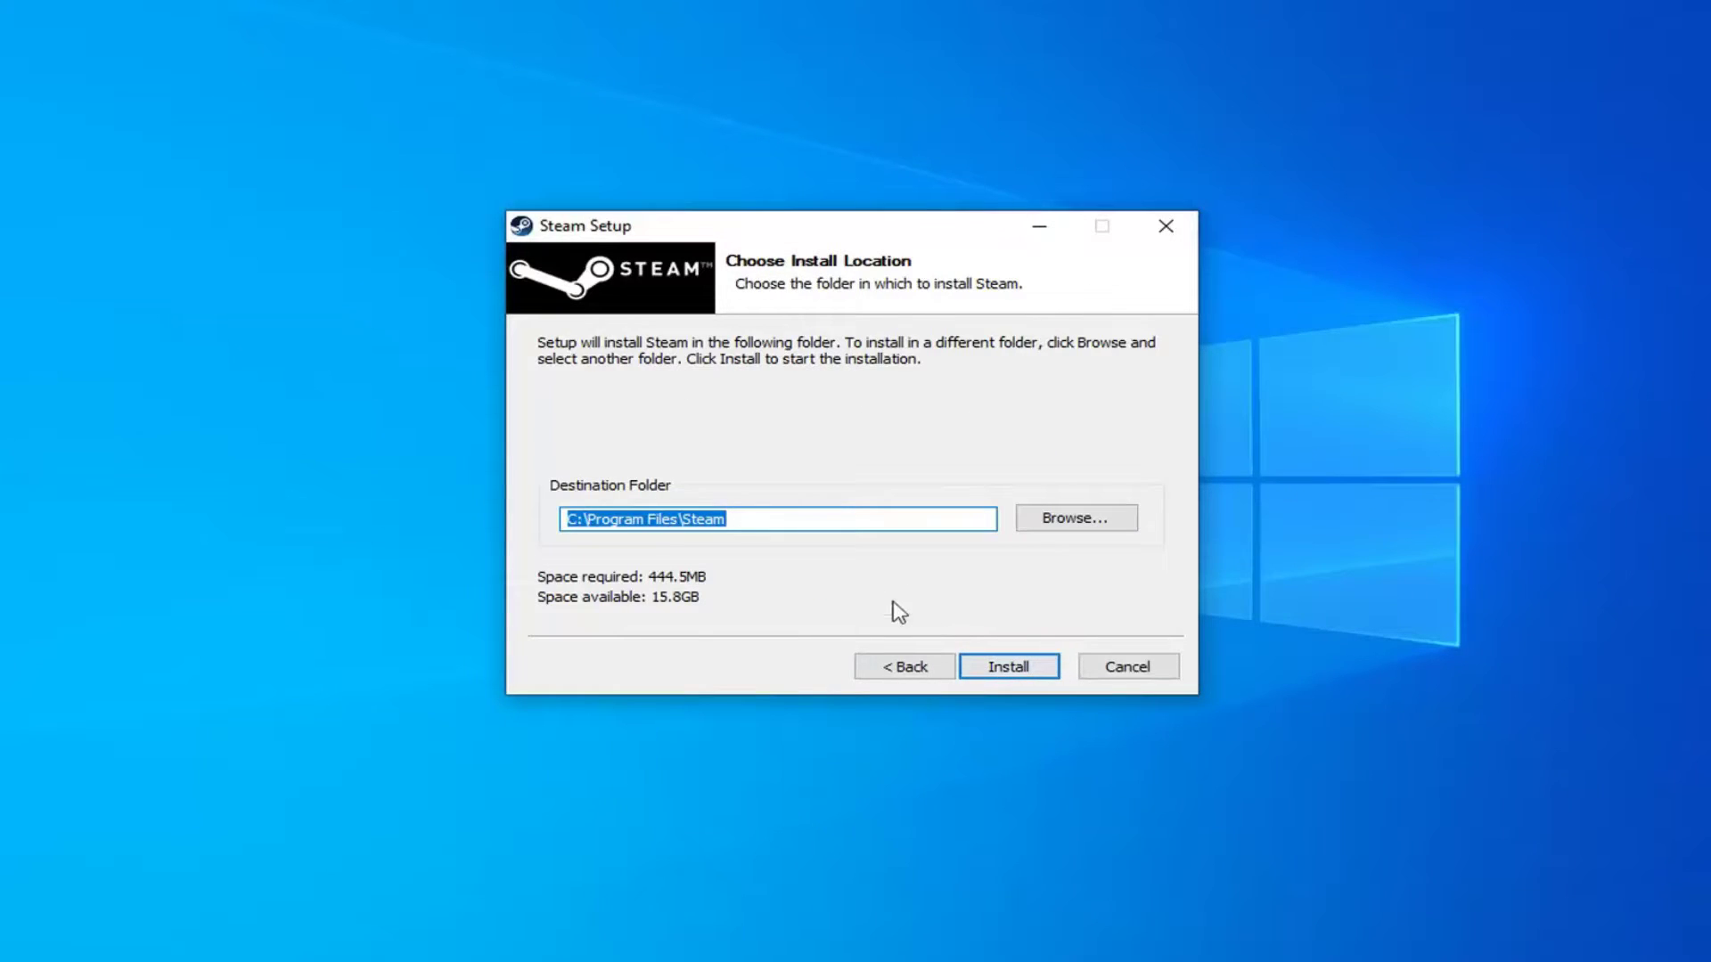
left_click(1009, 669)
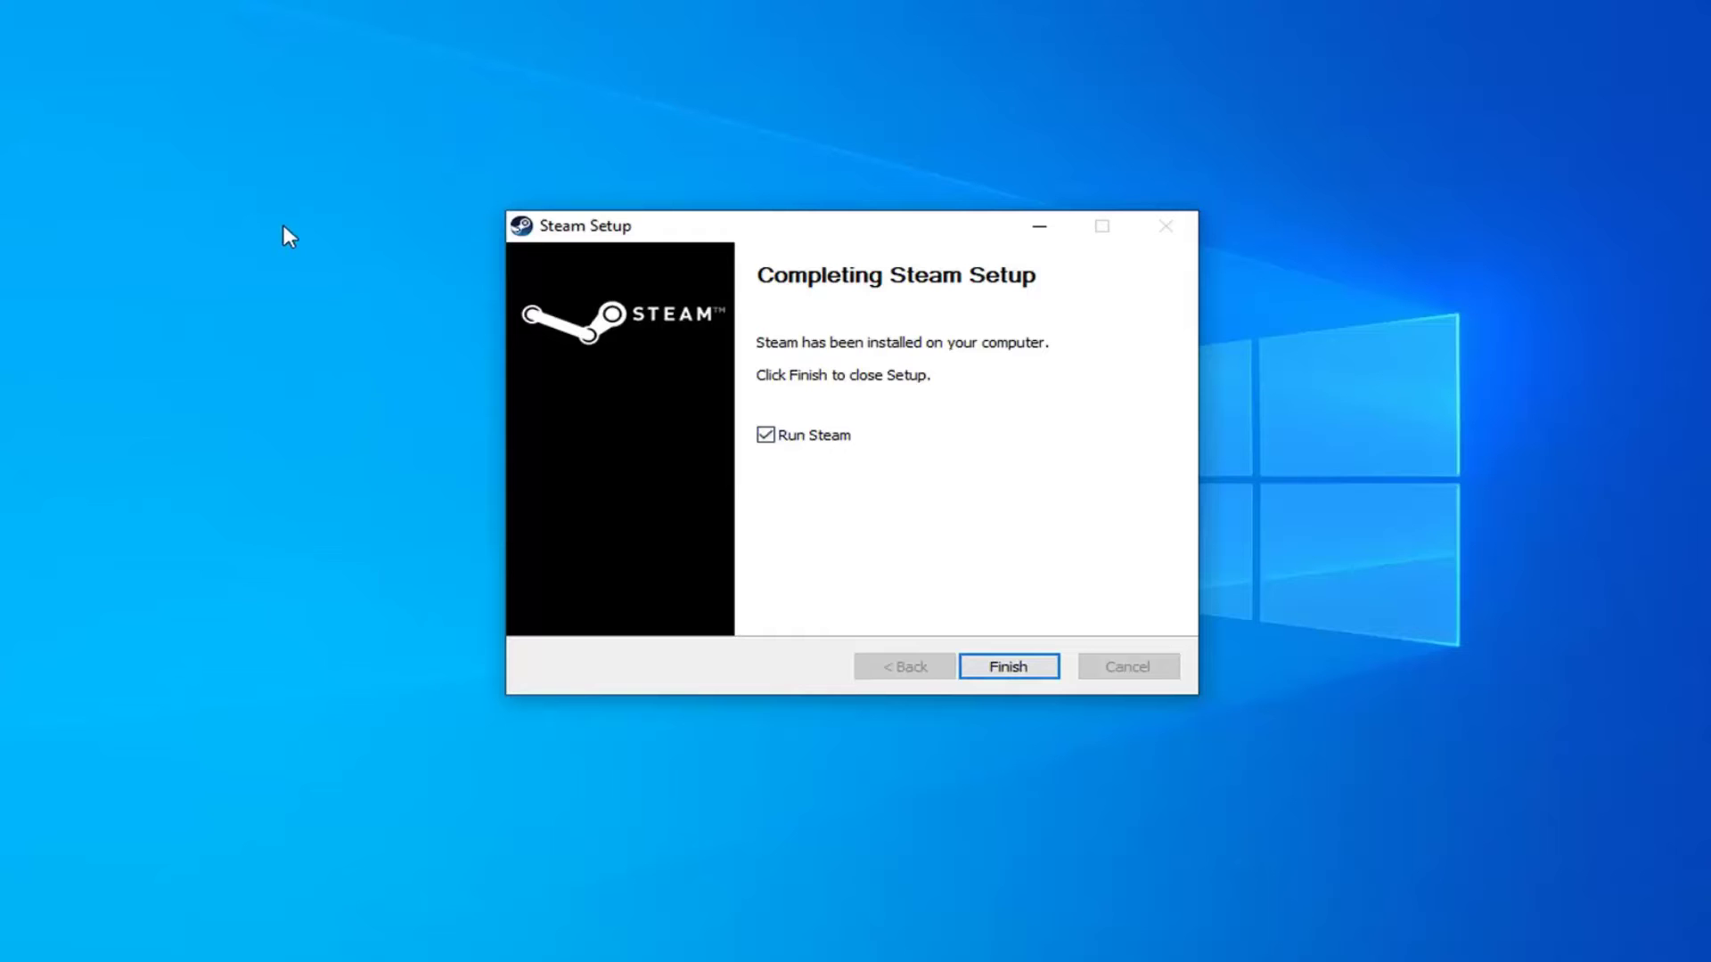
left_click(802, 441)
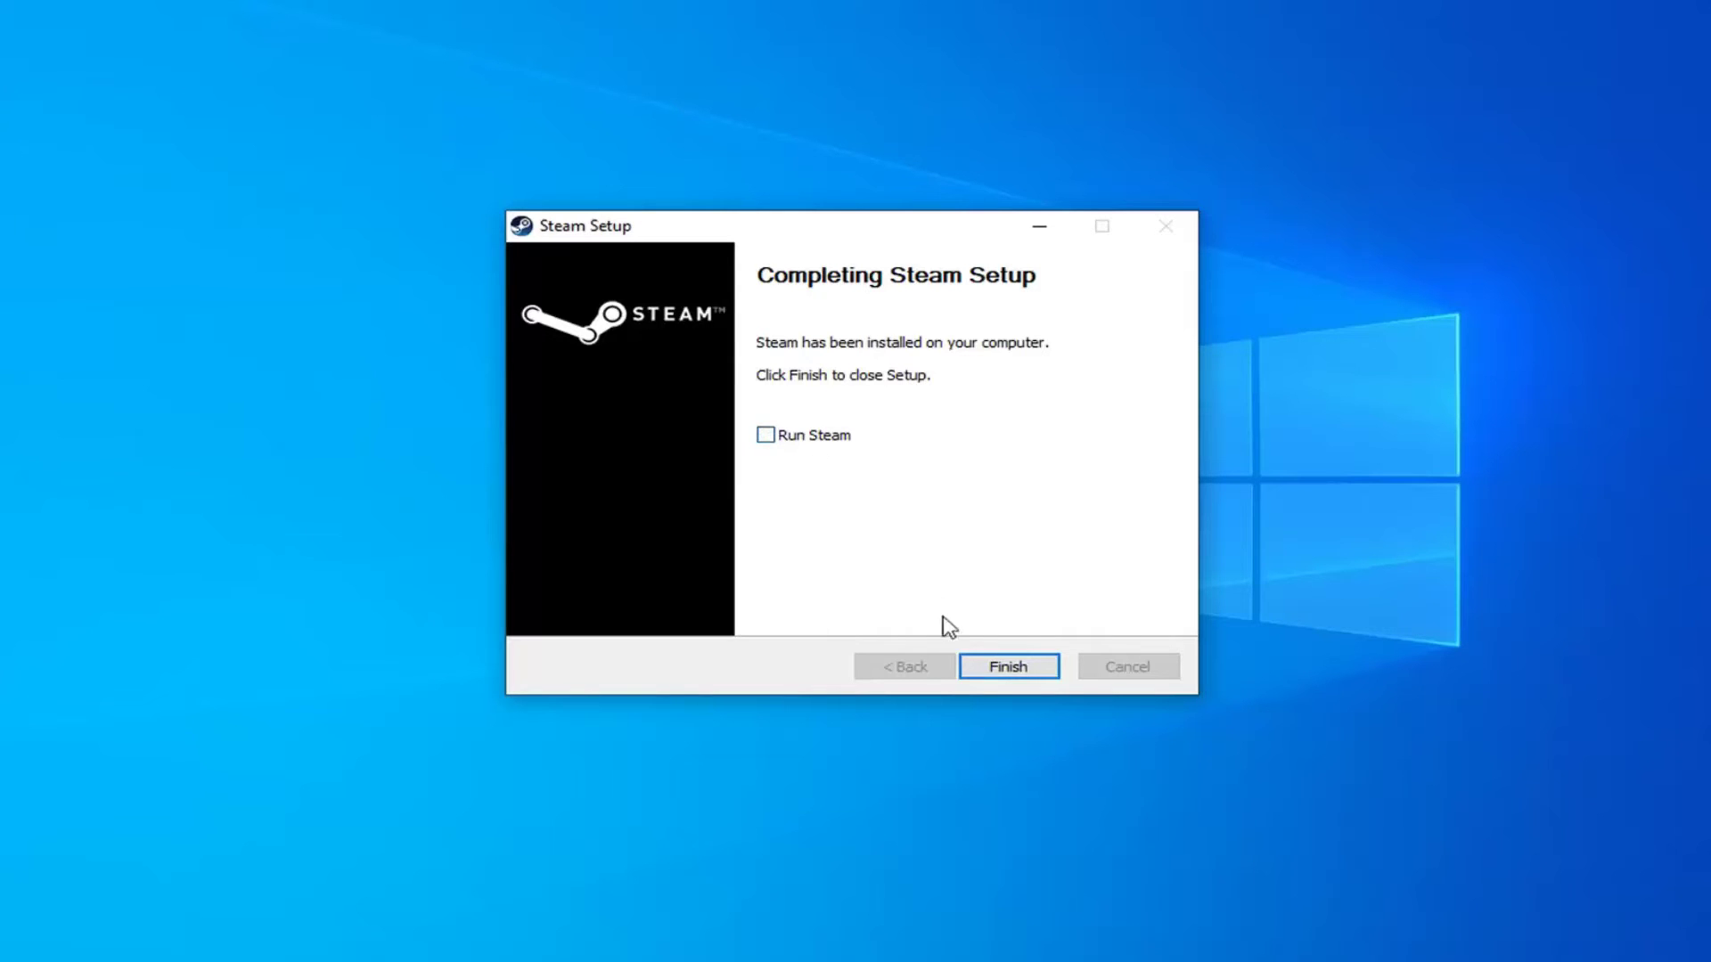